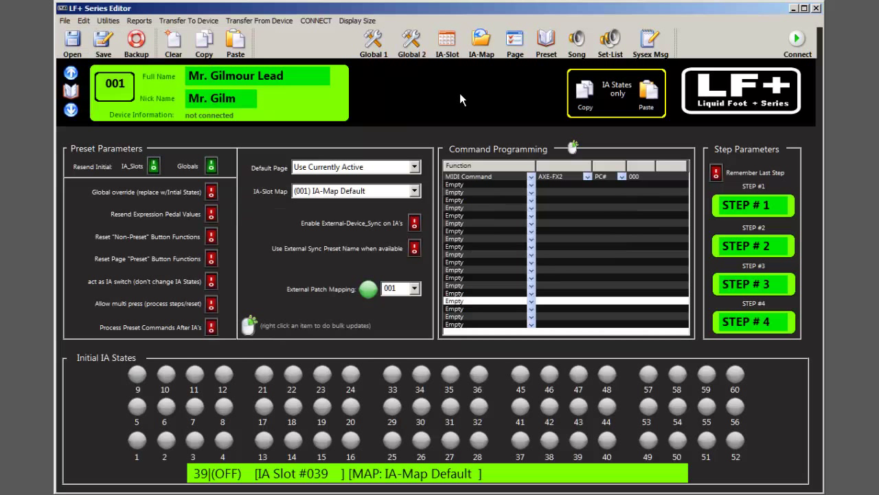
Open Page #01 for editing and review its button assignments in the 60-button view, closing that view when done
click(513, 53)
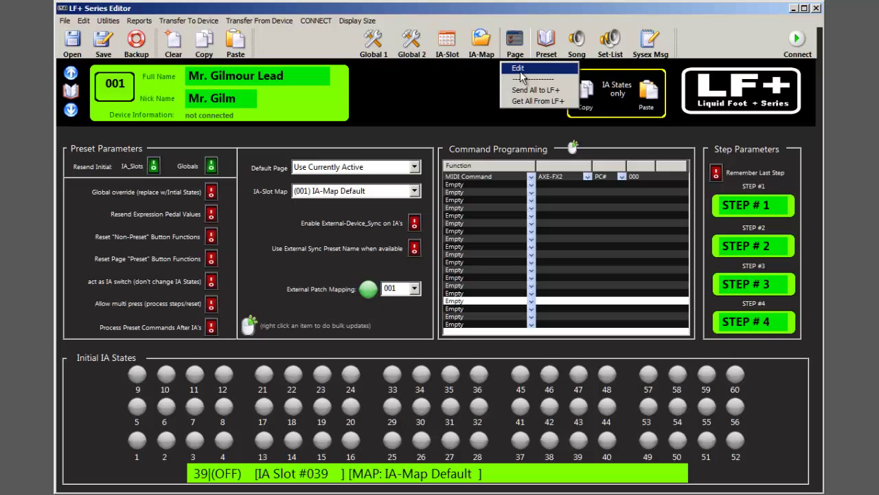
click(522, 69)
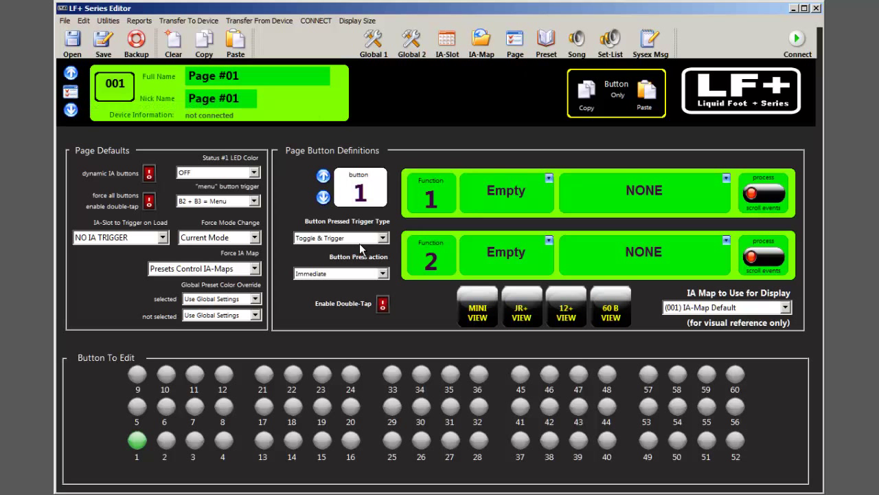
click(598, 309)
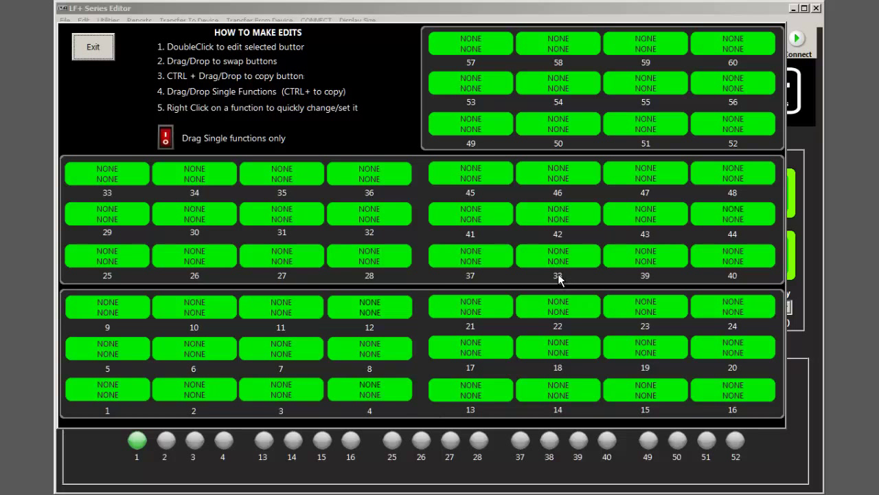
click(100, 53)
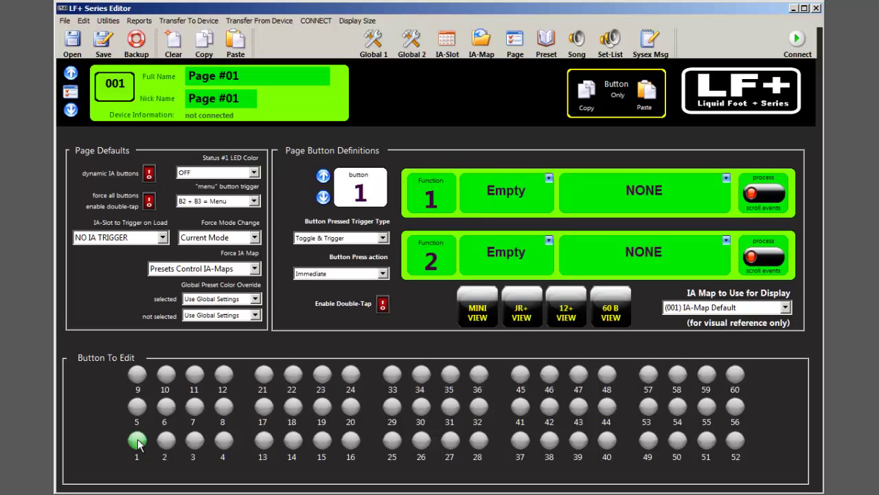
Set Function 1 of button 1 to the Preset type with PRESET B#01
click(511, 193)
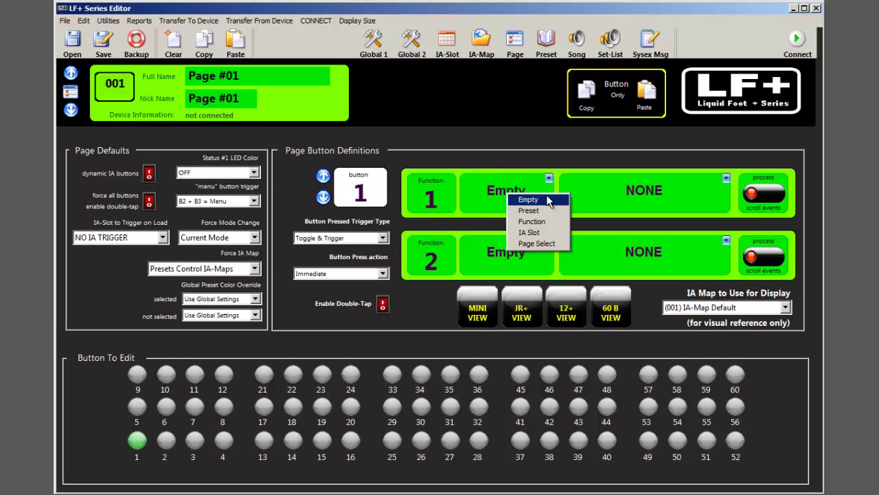
click(538, 210)
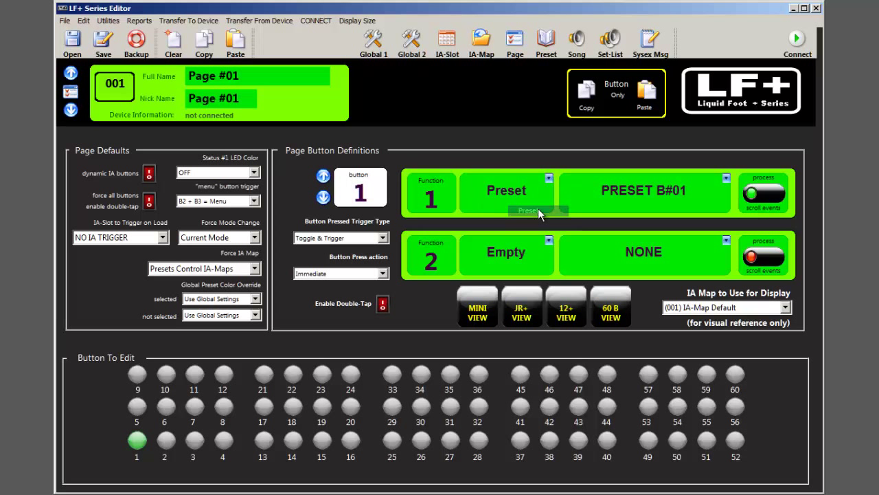
click(624, 191)
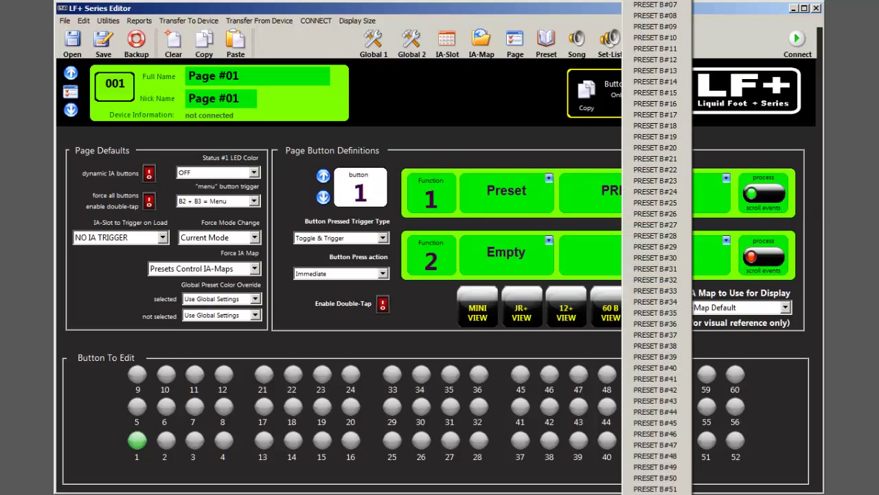
click(631, 2)
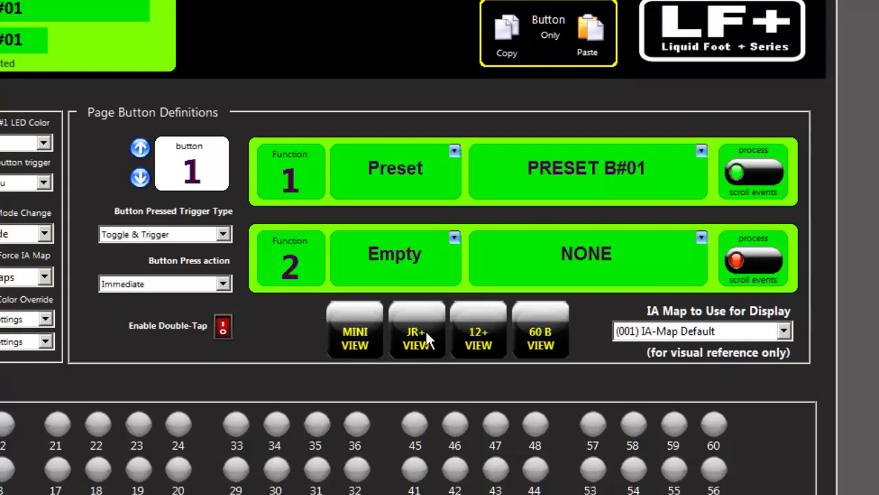
In the 12+ view, assign preset holders 02, 03 and 04 as the first functions of buttons 2, 3 and 4
click(474, 336)
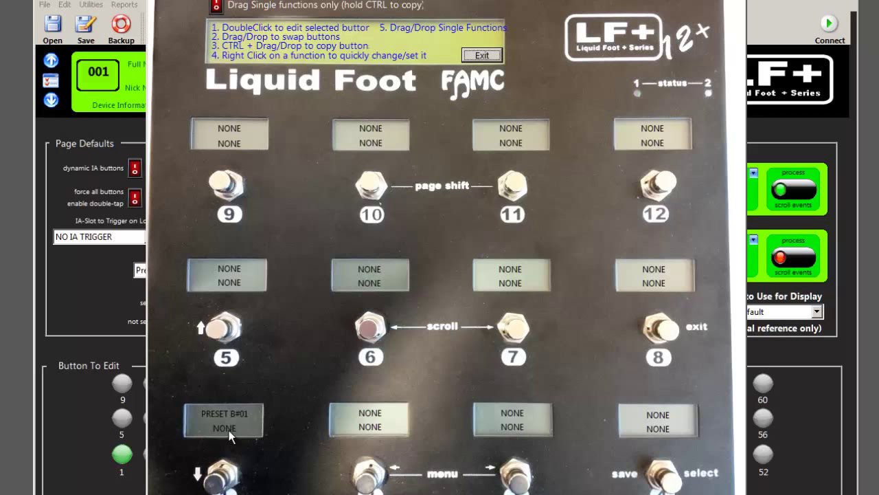
right_click(364, 421)
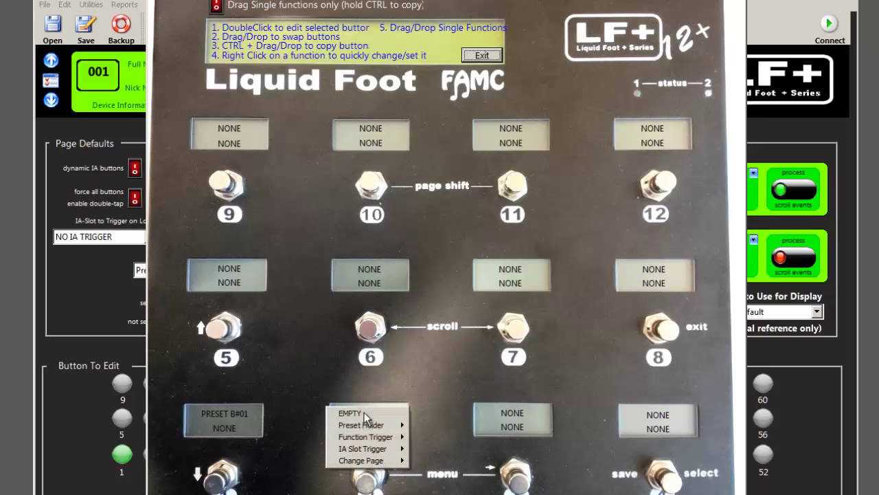
mouse_move(366, 428)
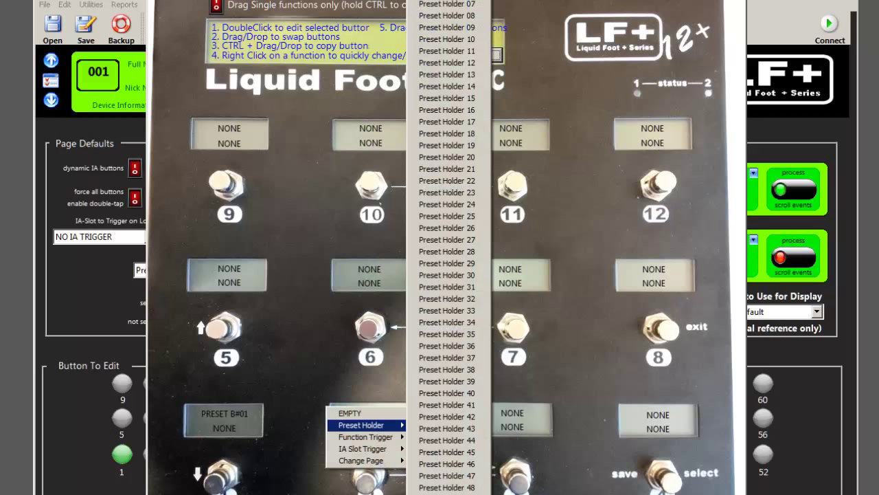
click(471, 1)
right_click(504, 412)
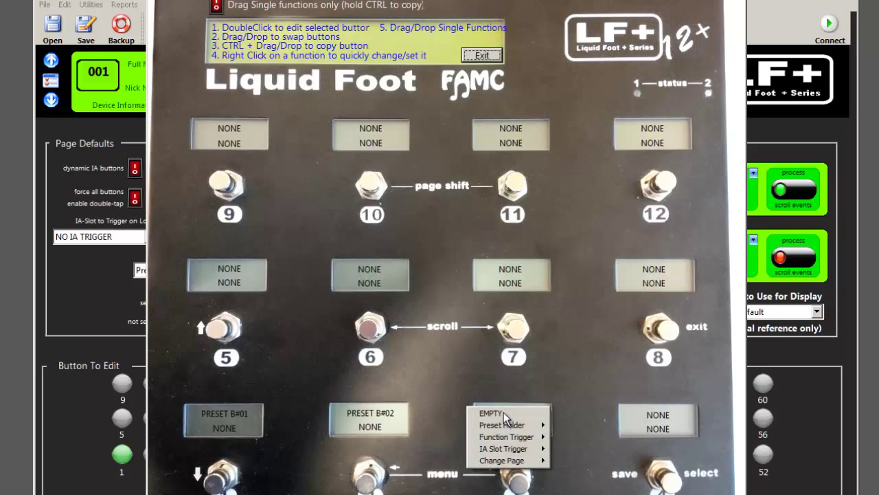
mouse_move(512, 424)
click(596, 1)
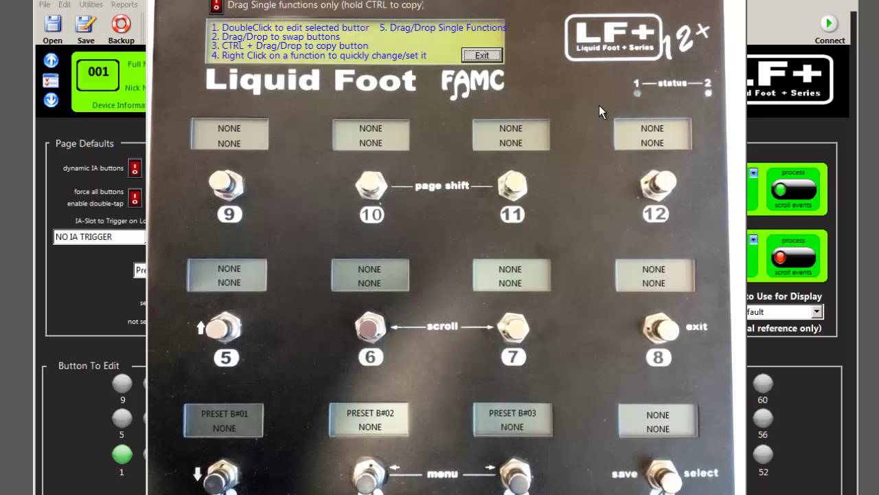
right_click(669, 419)
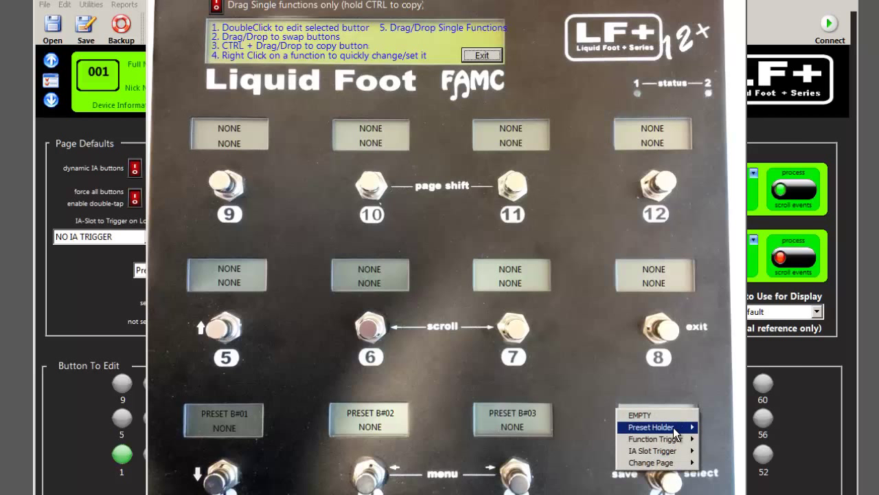
mouse_move(656, 426)
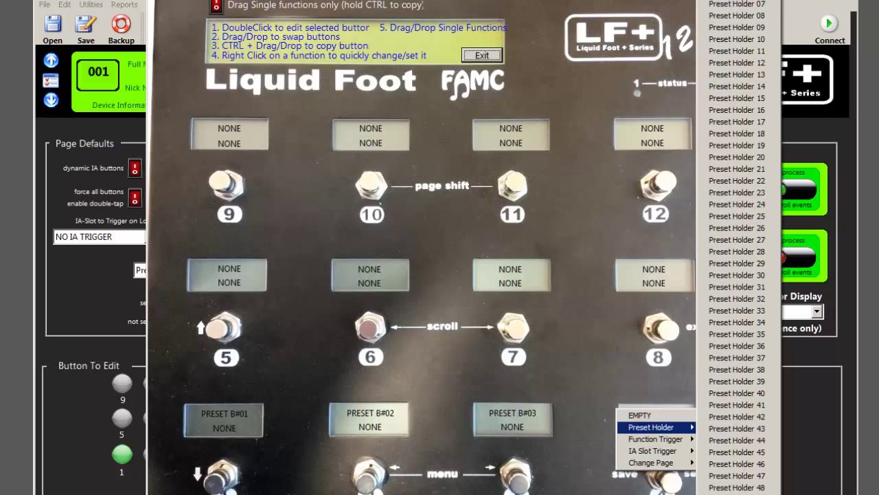
click(737, 1)
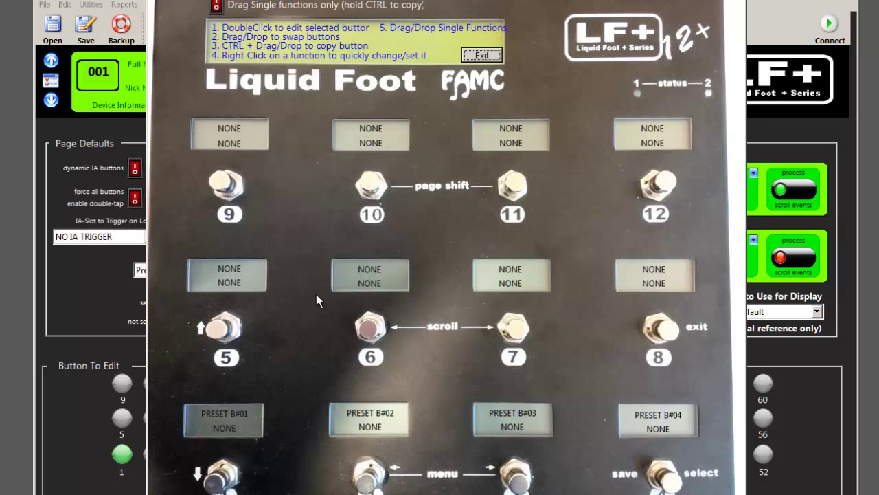
Assign IA slot triggers to buttons 6, 7 and 8: (007) Delay 1 Bypass, (017) Filter 1 Bypass and (018) Drive 1 Bypass
right_click(372, 268)
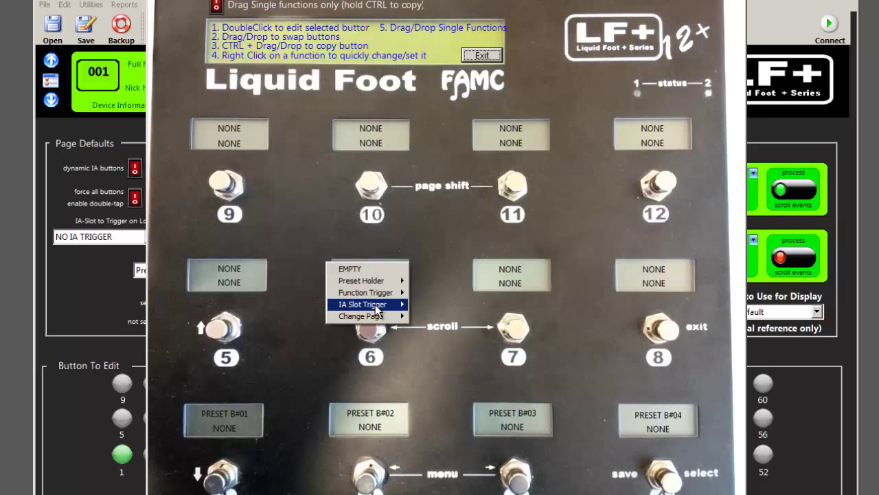
mouse_move(376, 311)
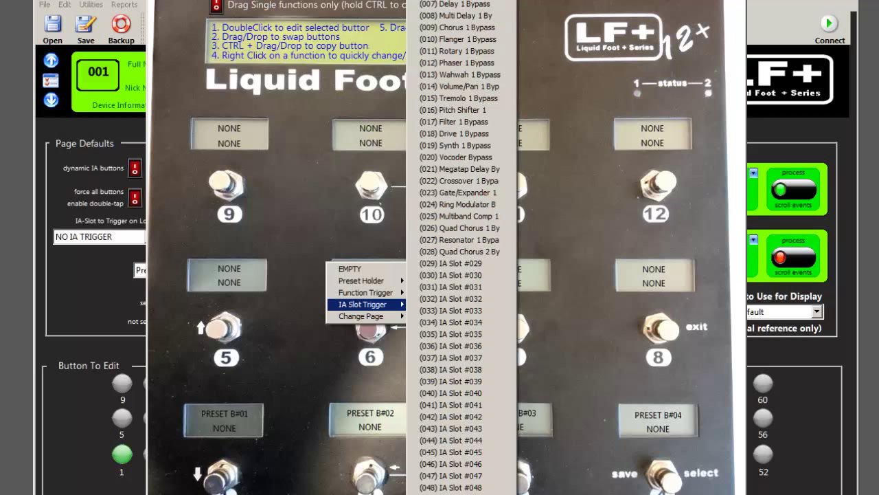
click(457, 6)
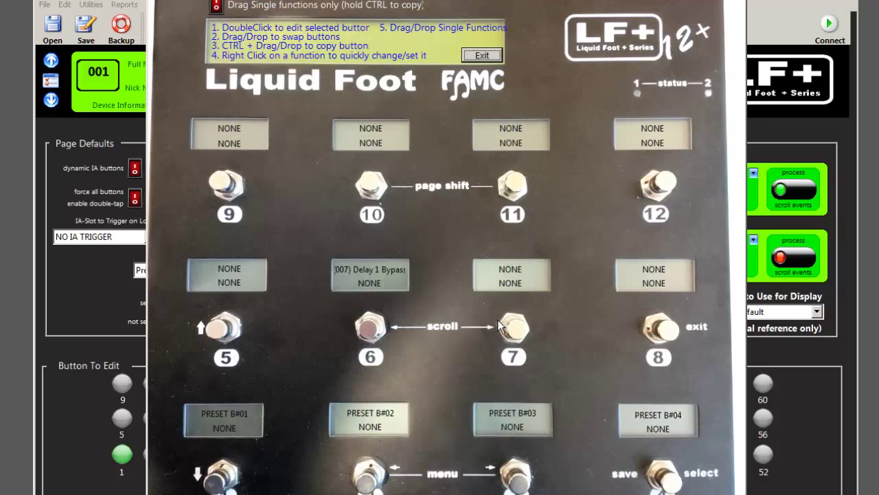
right_click(512, 273)
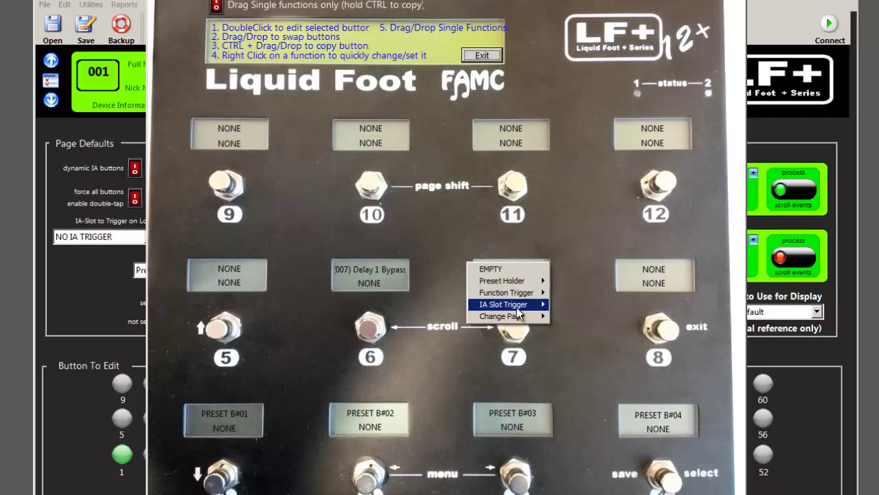
mouse_move(515, 304)
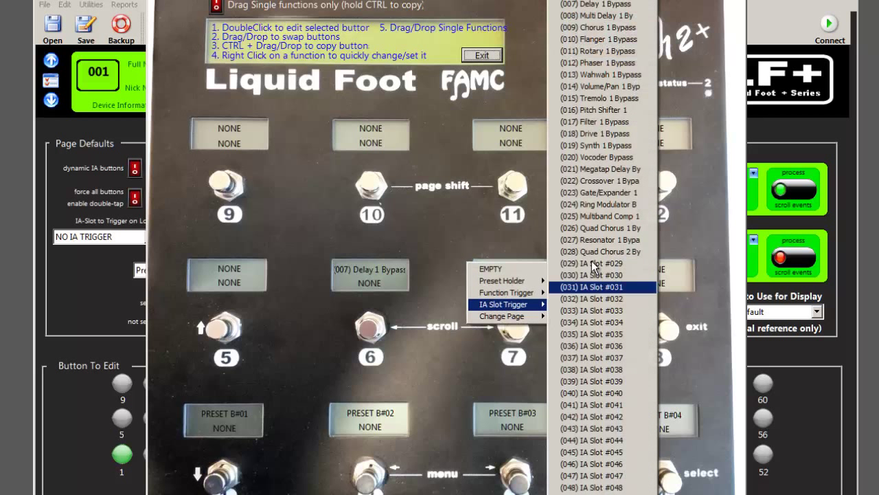
click(606, 121)
right_click(653, 277)
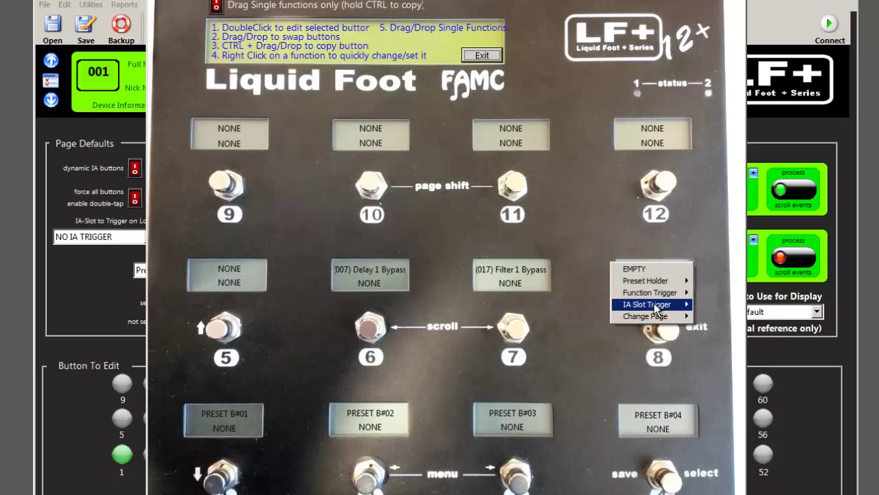
mouse_move(684, 310)
click(735, 133)
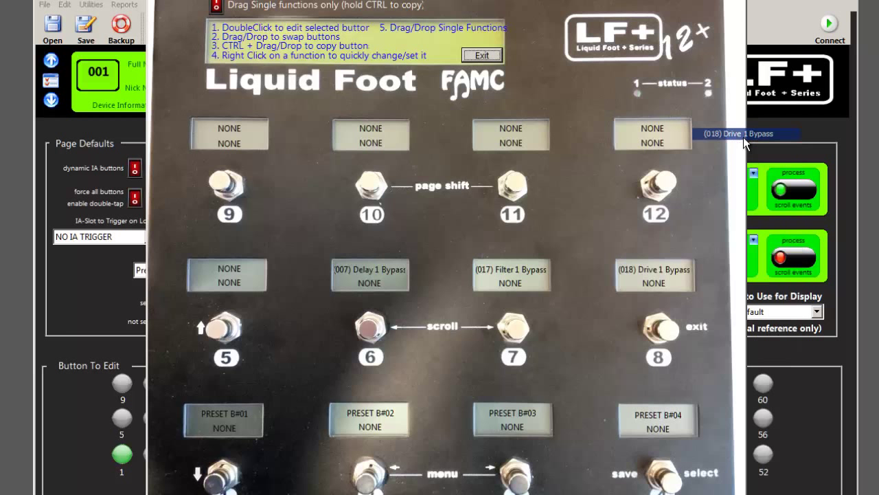
Assign IA slot triggers to buttons 10, 11 and 12: Synth 1 Bypass, Reverb 1 Bypass and the Compressor 1 slot
right_click(384, 130)
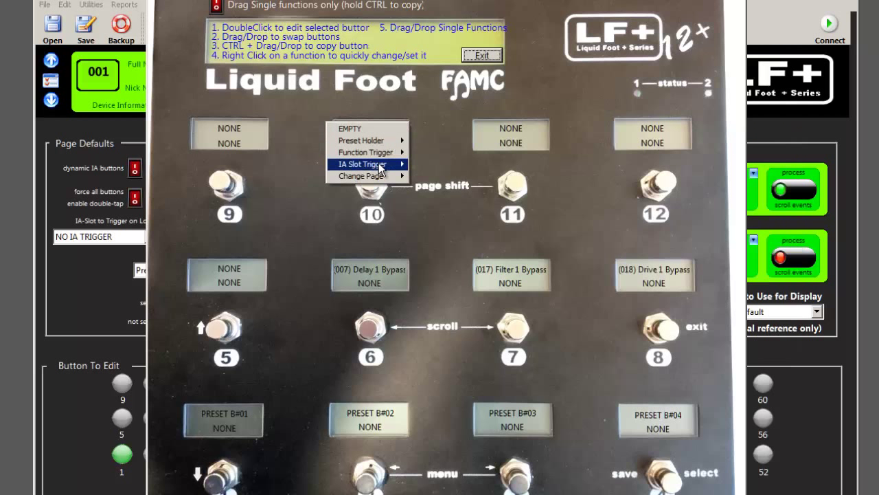
mouse_move(382, 164)
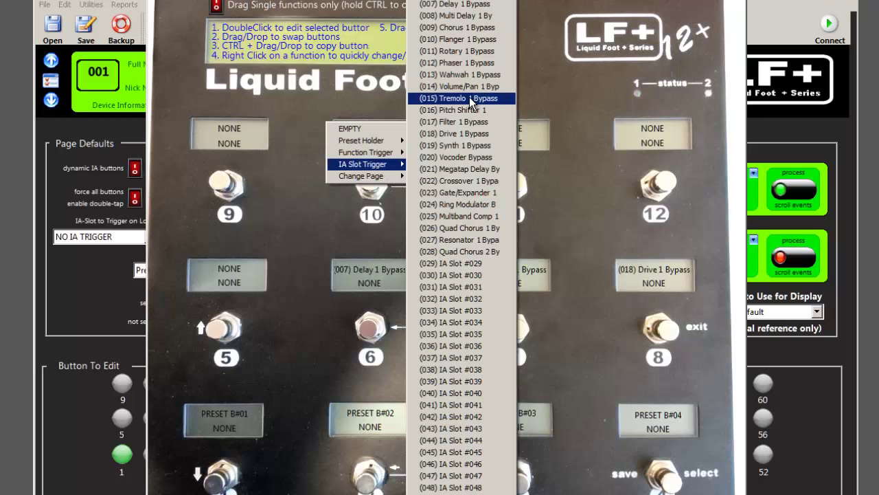
click(464, 145)
right_click(502, 131)
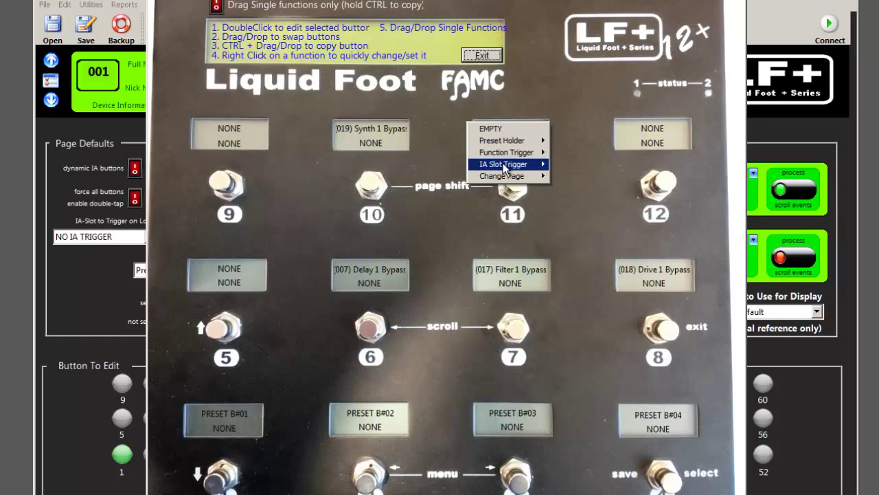
mouse_move(512, 164)
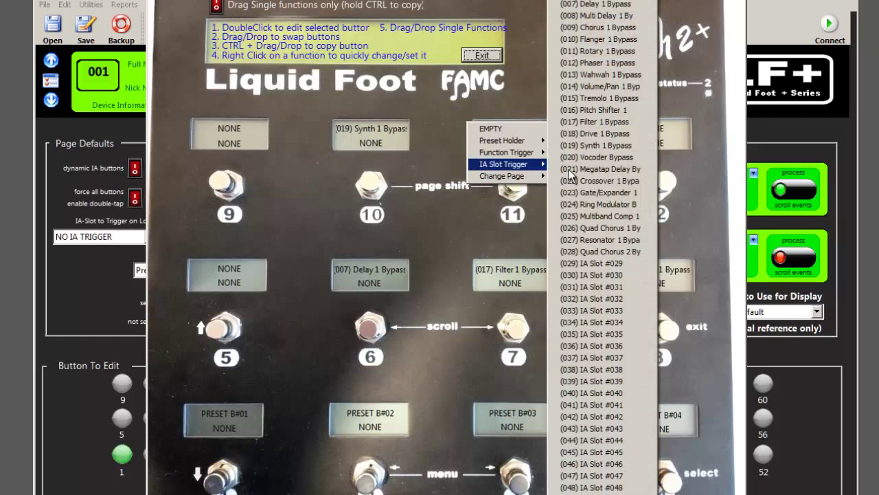
click(599, 6)
right_click(657, 133)
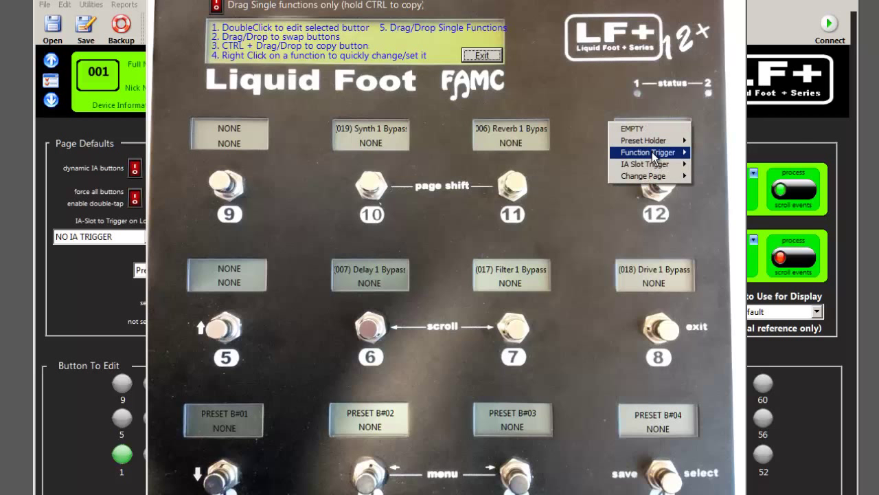
mouse_move(650, 164)
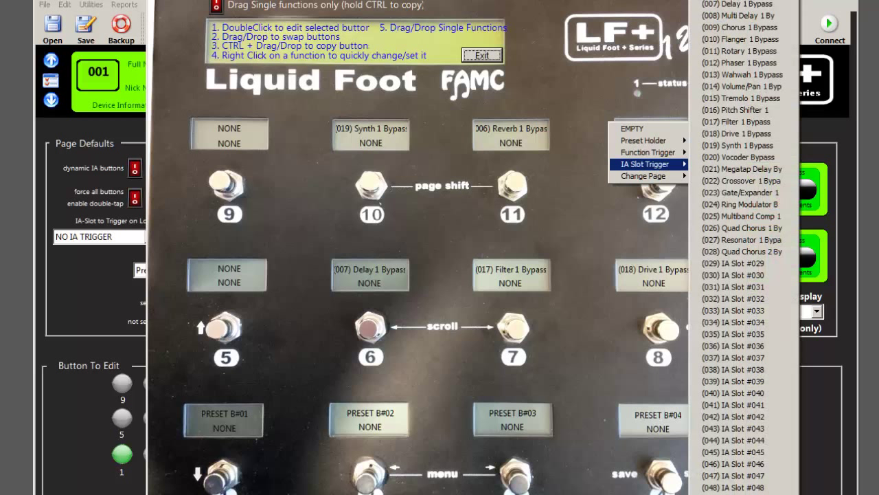
click(737, 1)
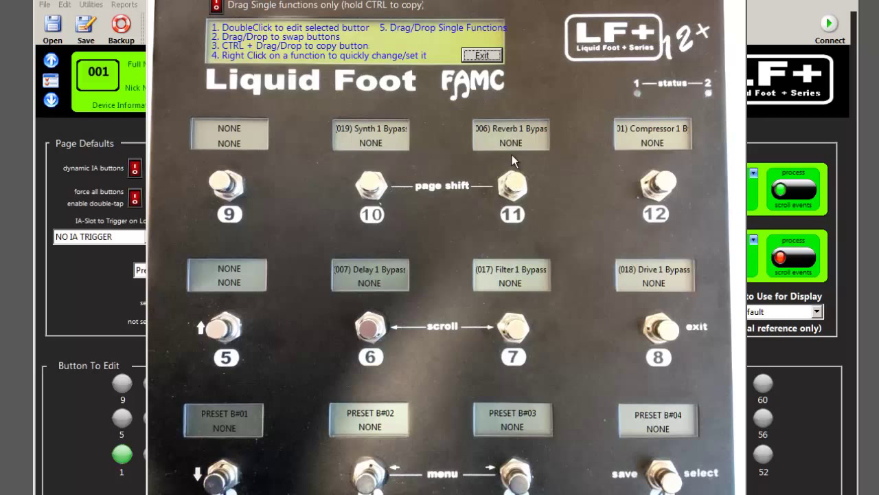
Swap the assignments of buttons 11 and 7, and copy button 11's Filter 1 Bypass assignment onto button 12
drag(514, 131, 515, 273)
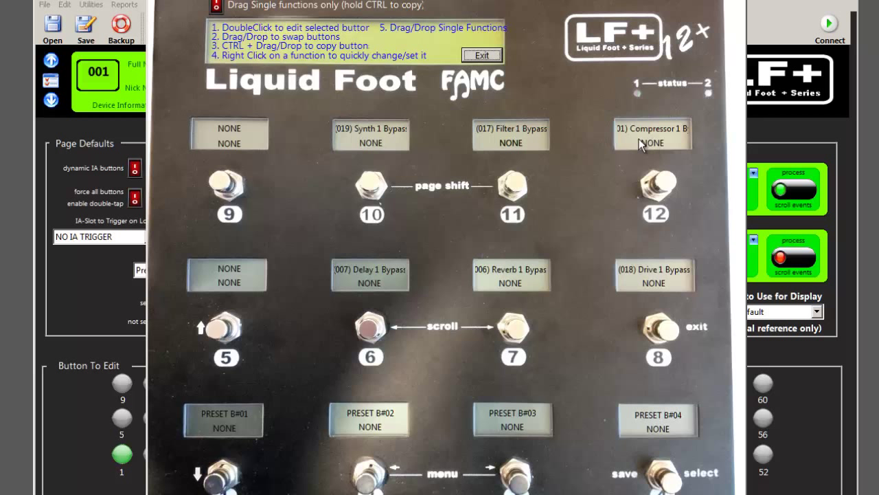
ctrl+drag(516, 127, 651, 127)
Enable single-function dragging, place Filter 1 Bypass as button 12's second function, and set its first function to the Compressor 1 IA slot
click(217, 7)
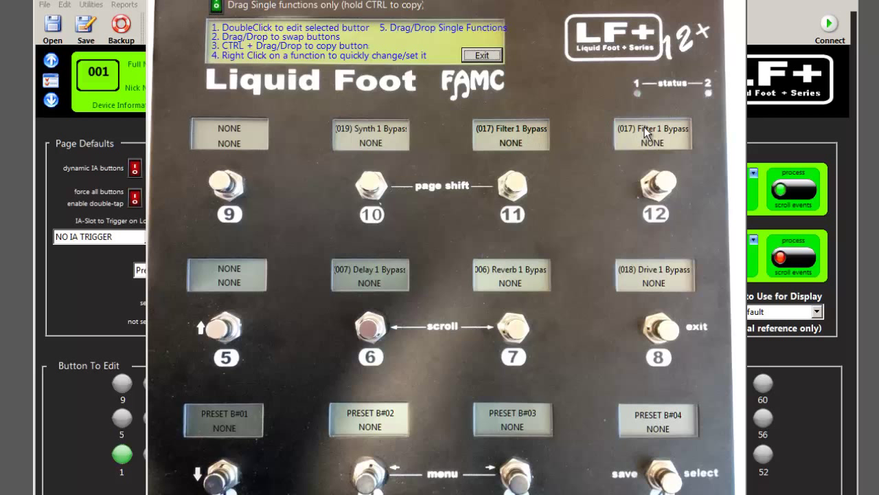
drag(645, 126, 649, 140)
ctrl+drag(647, 145, 650, 132)
right_click(648, 132)
mouse_move(646, 164)
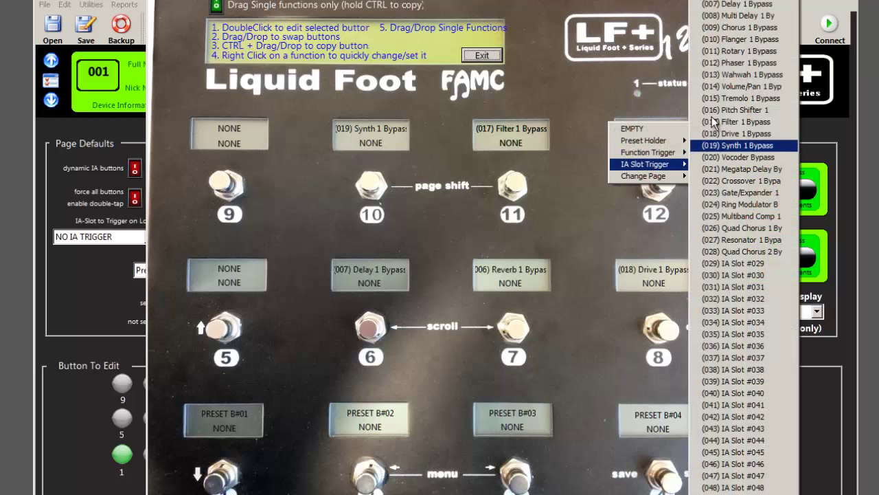
click(714, 123)
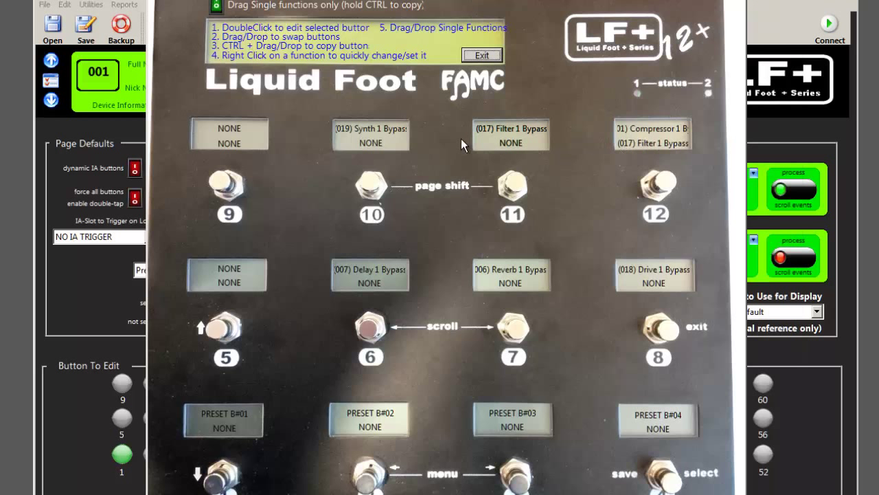
Assign the Context UP function trigger to button 9 and Context DWN to button 5, and leave the 12+ view
right_click(220, 127)
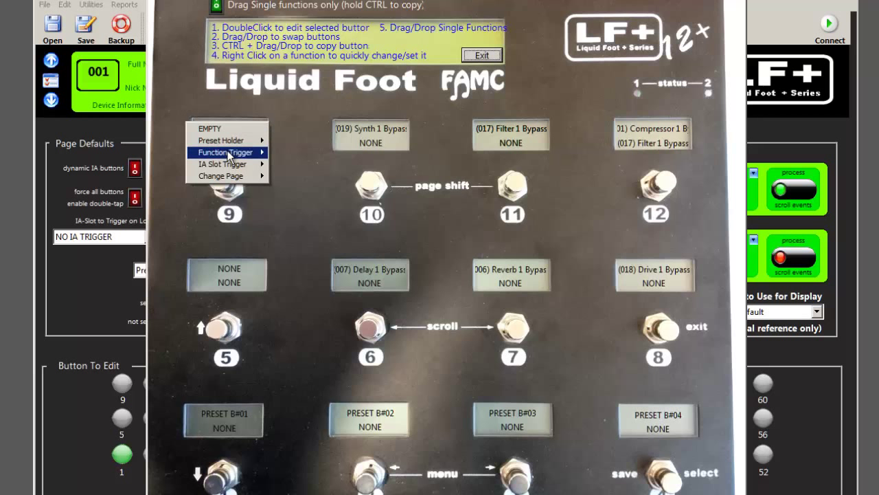
mouse_move(234, 152)
click(310, 177)
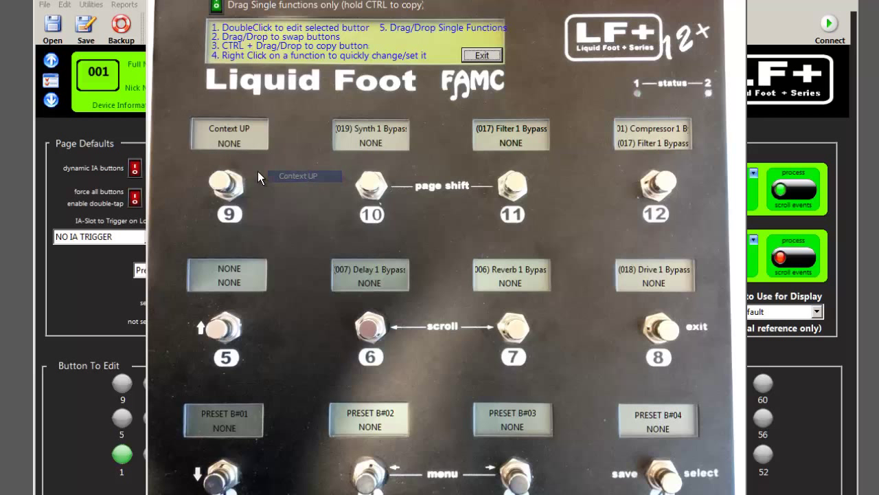
right_click(230, 266)
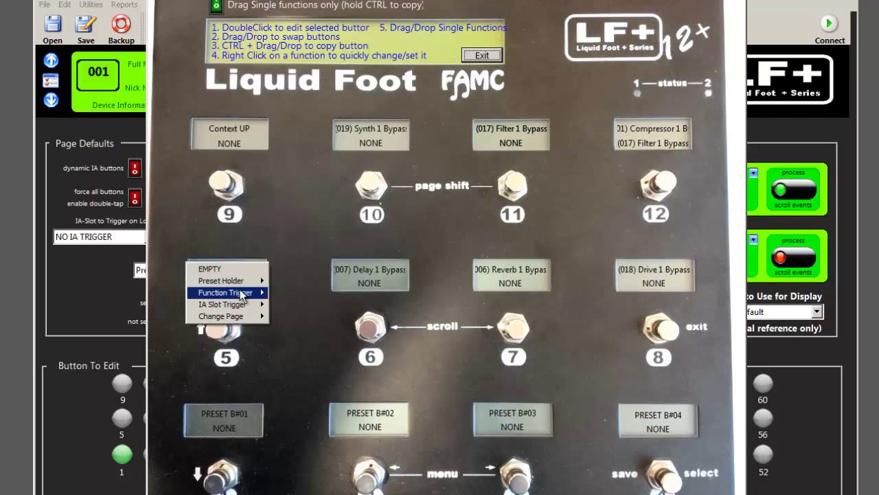
mouse_move(242, 294)
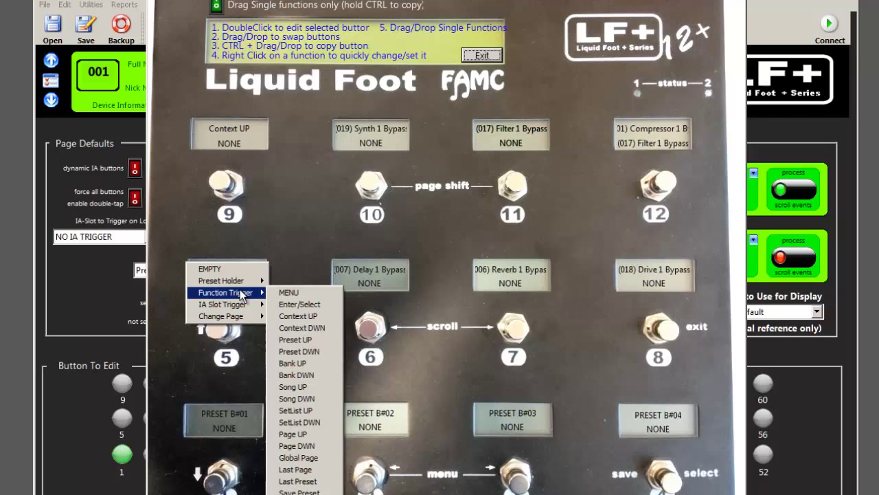
click(307, 327)
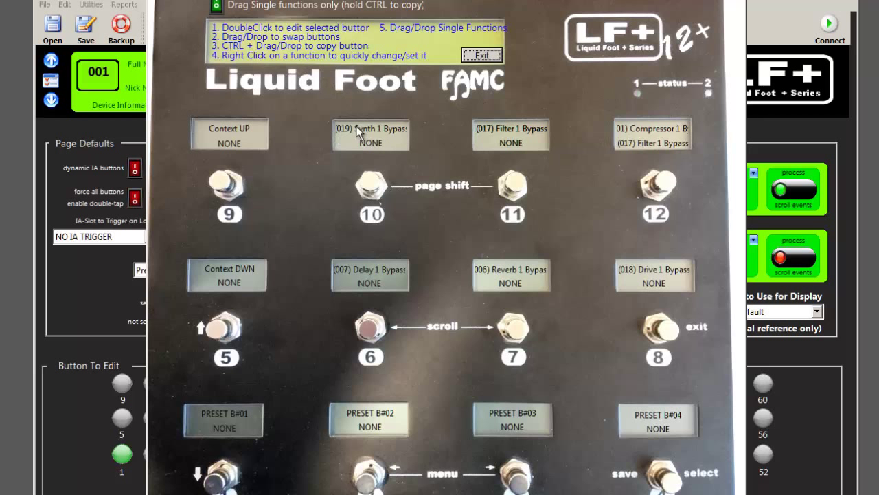
click(479, 59)
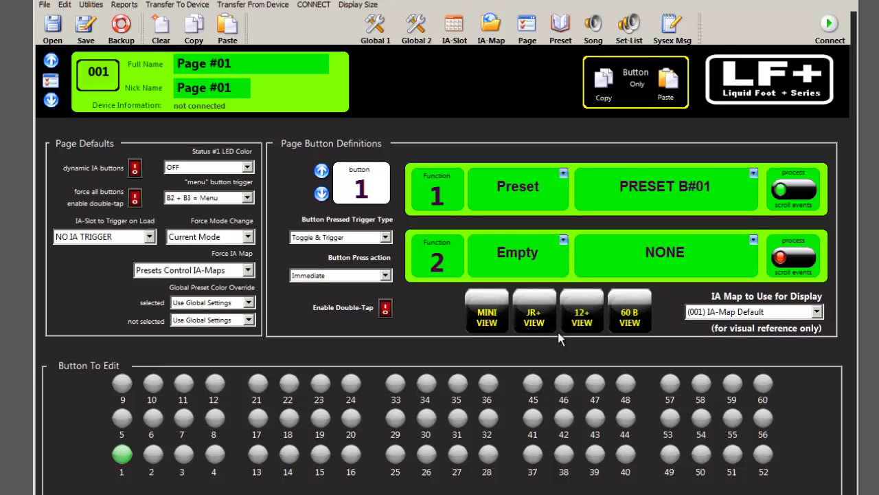
Review the page's button layout in the JR+, Mini and 60-button views
click(534, 318)
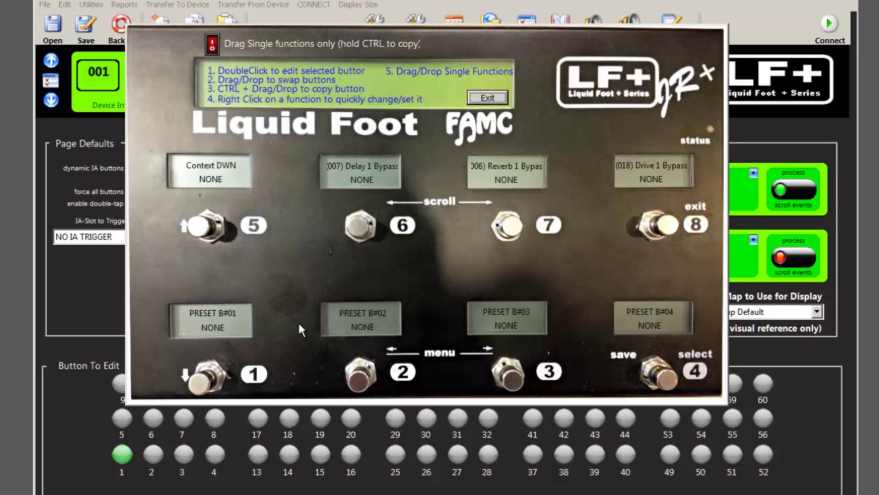
click(495, 99)
click(492, 320)
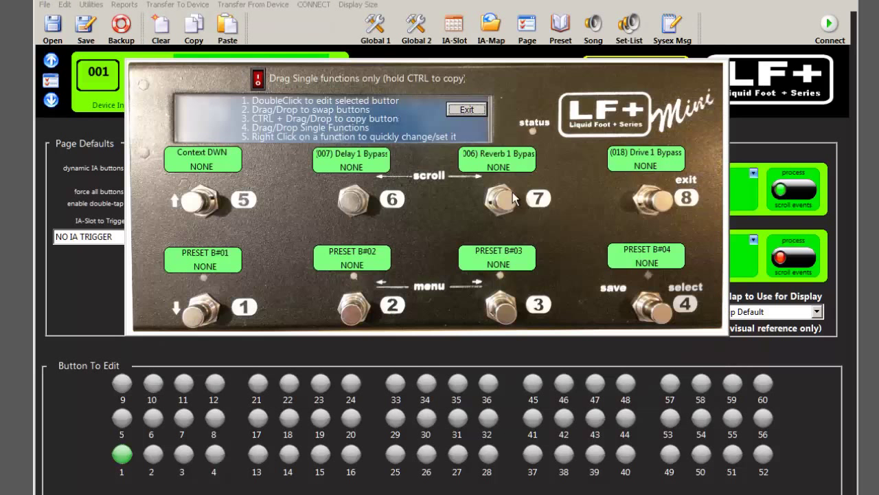
click(472, 113)
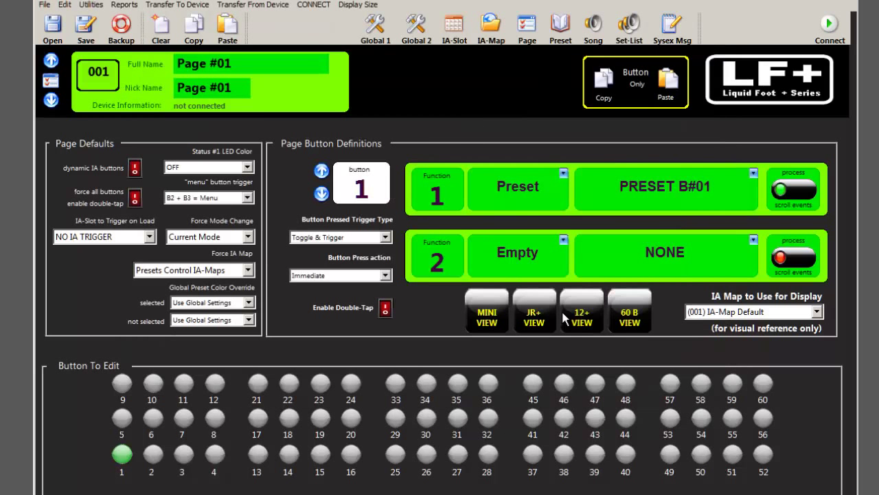
click(627, 320)
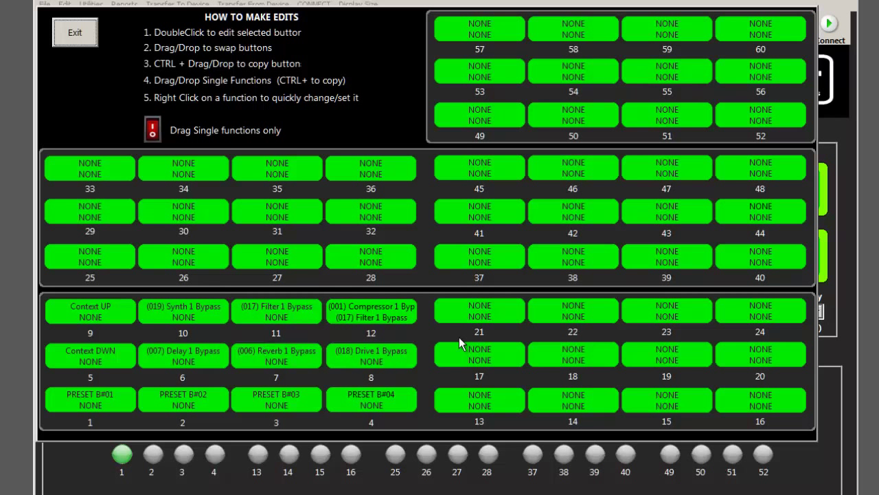
mouse_move(378, 314)
mouse_down()
mouse_move(471, 310)
mouse_move(480, 324)
mouse_move(397, 299)
mouse_move(391, 316)
mouse_up()
click(76, 33)
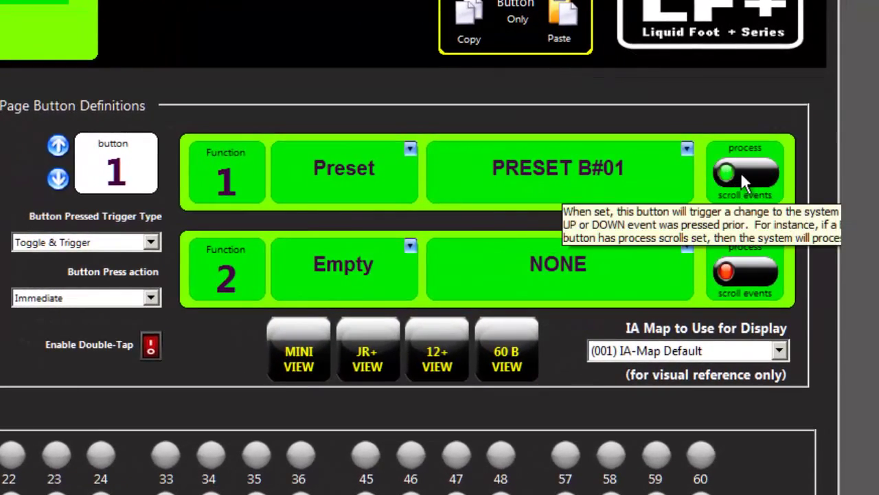
Step forward to button 5's definition and examine its process scroll events switch and pressed trigger type options
click(57, 145)
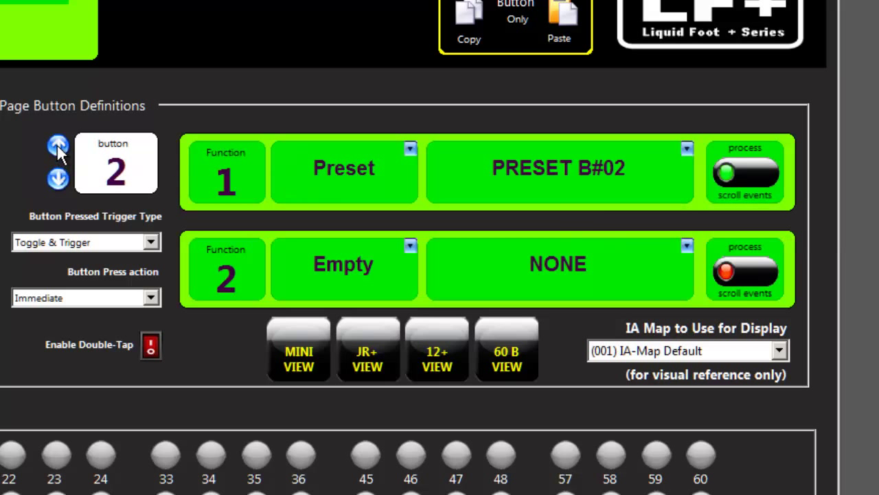
click(58, 145)
click(58, 145)
click(58, 145)
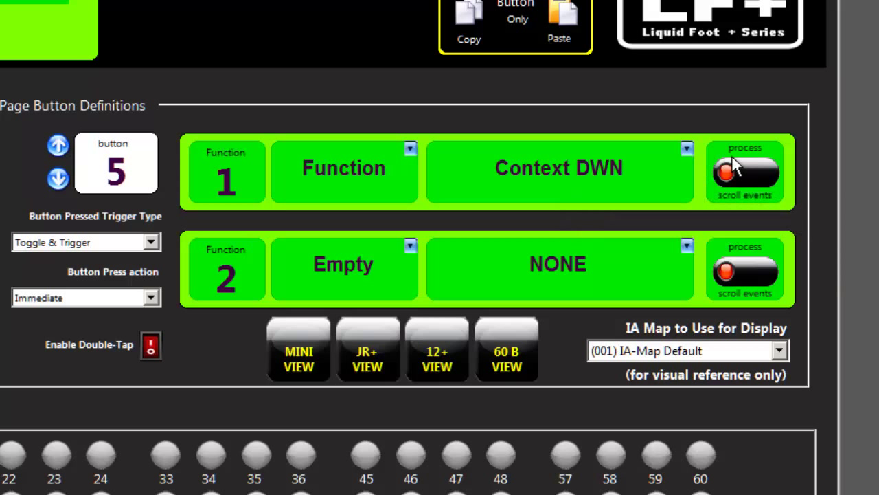
click(753, 180)
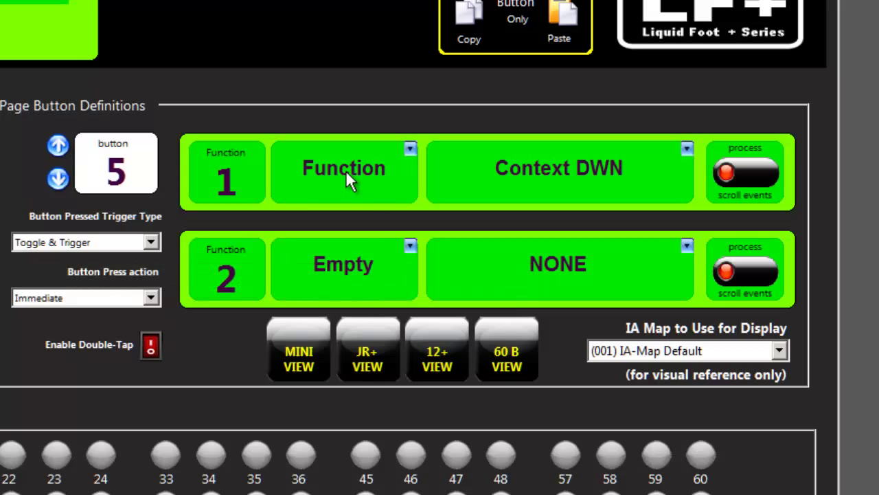
click(88, 245)
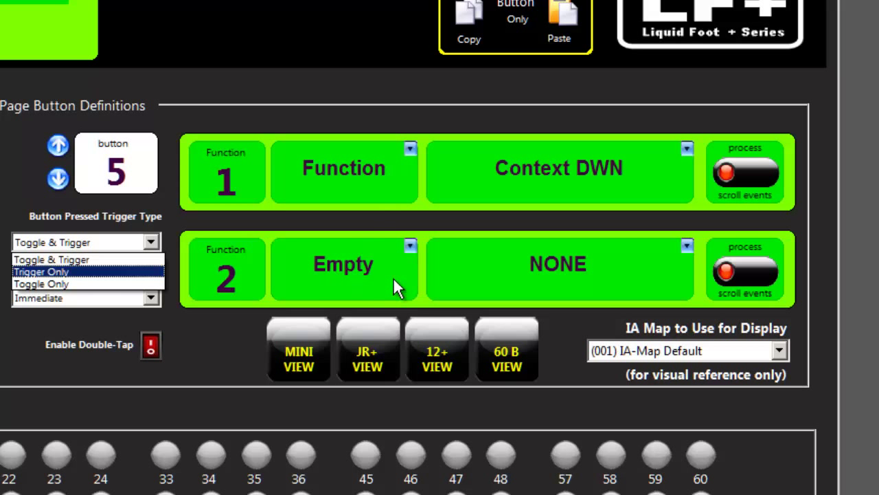
click(154, 352)
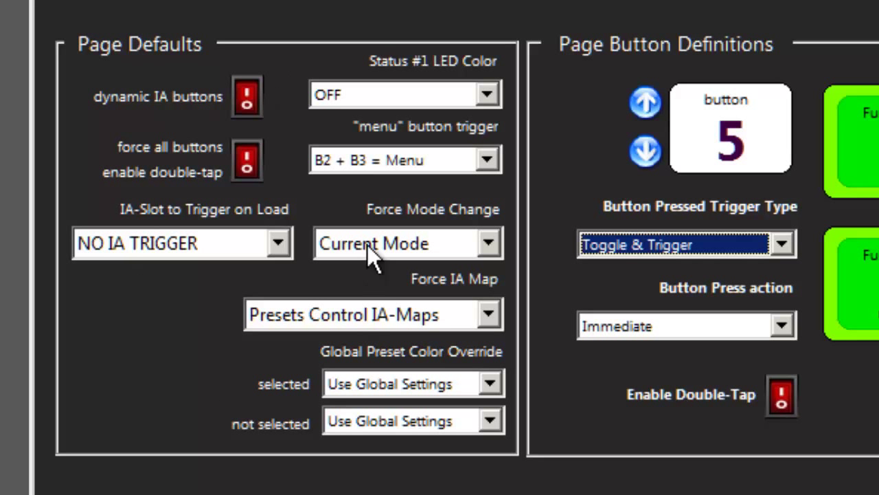
Try Green - Bright as the Status #1 LED color in the 12+ view, and set the color back to OFF
mouse_move(365, 200)
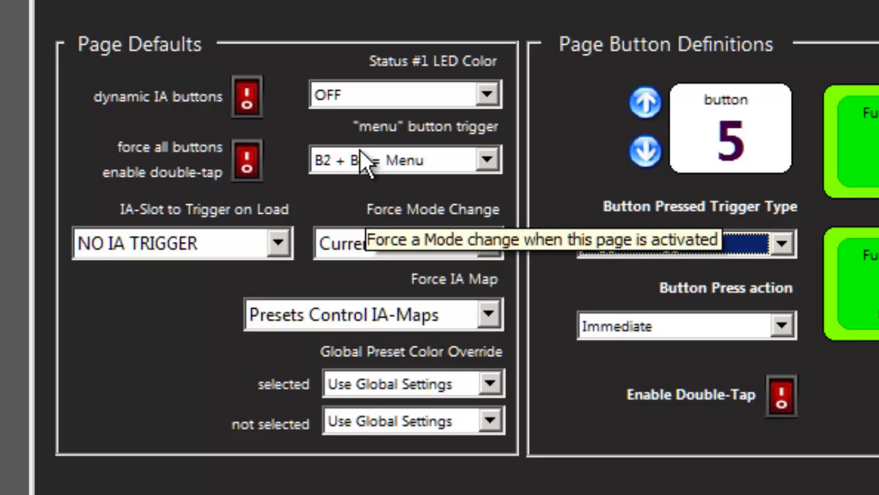
click(359, 103)
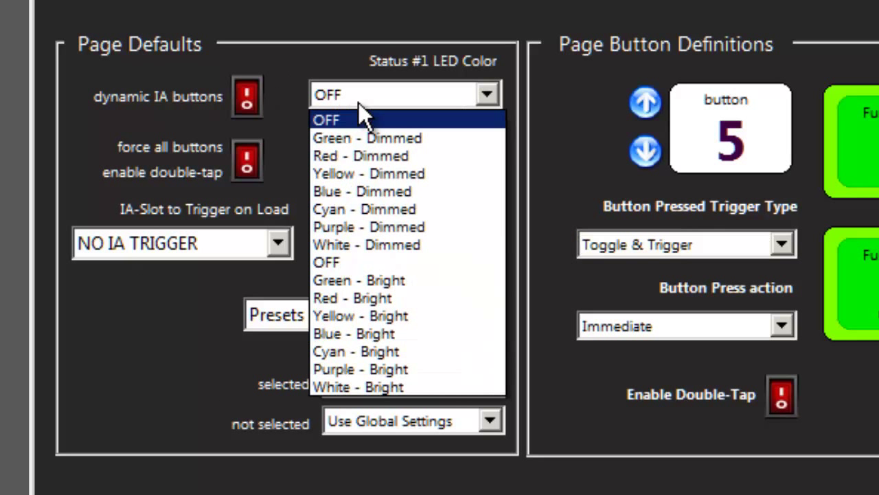
click(361, 283)
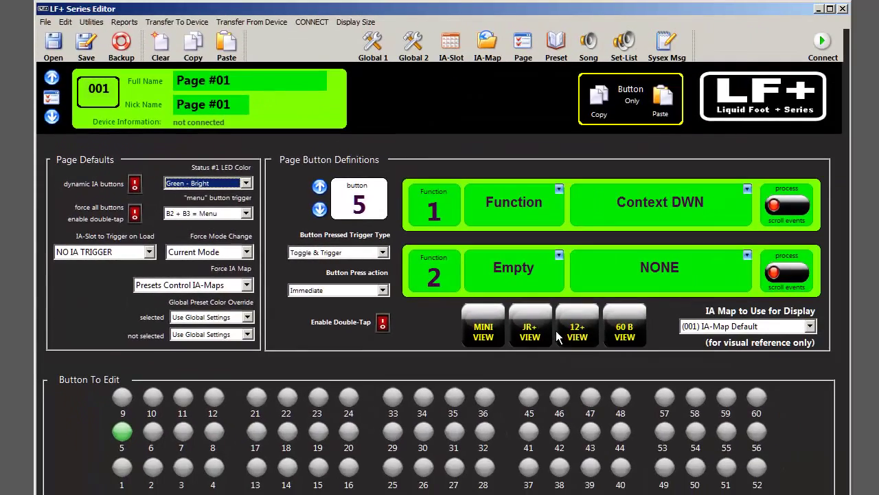
click(578, 330)
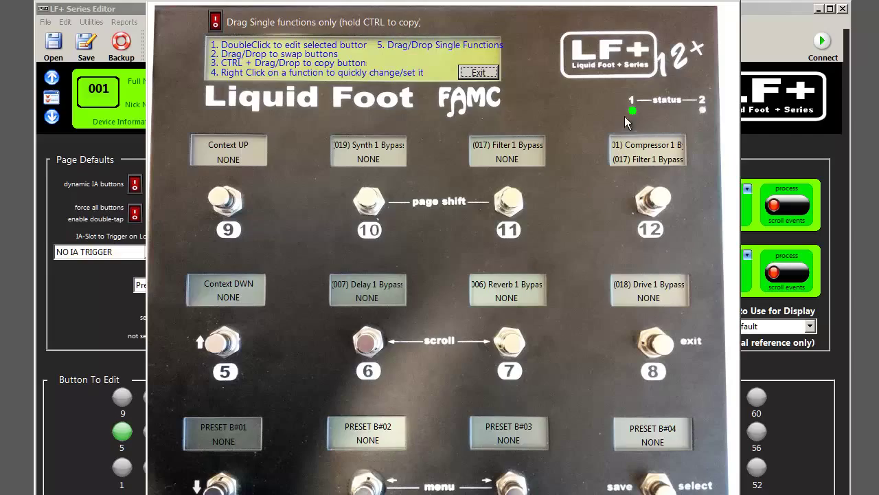
click(481, 75)
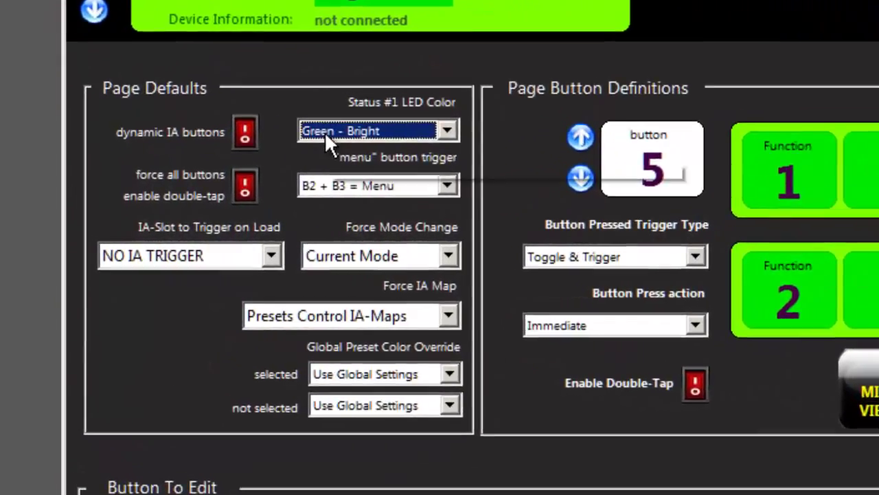
click(177, 184)
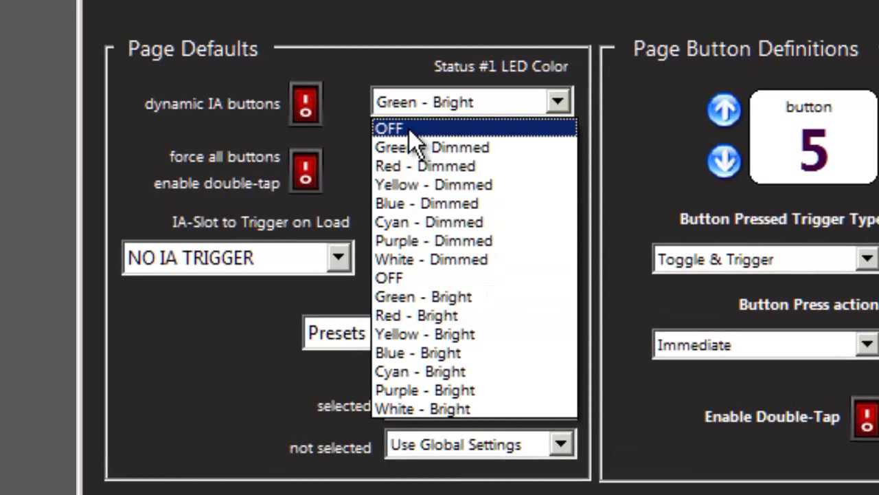
click(409, 129)
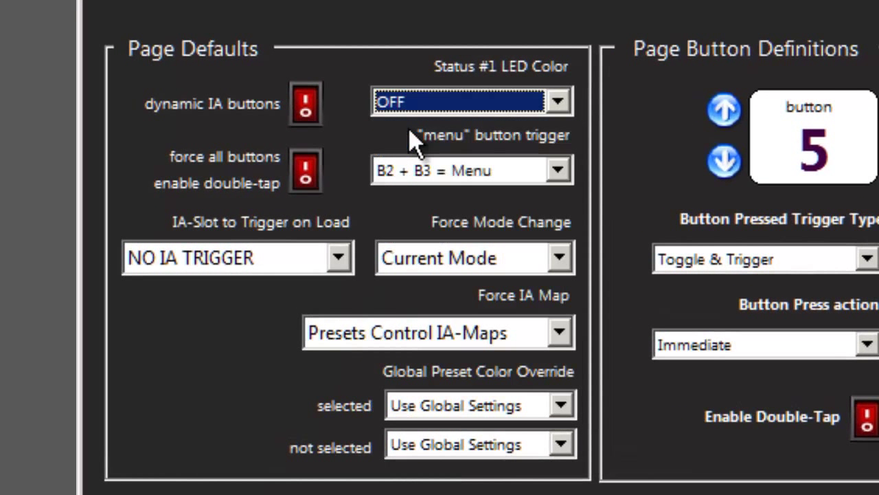
Examine the page's "menu" button trigger and Force Mode Change options, keeping B2 + B3 = Menu and Current Mode
click(470, 183)
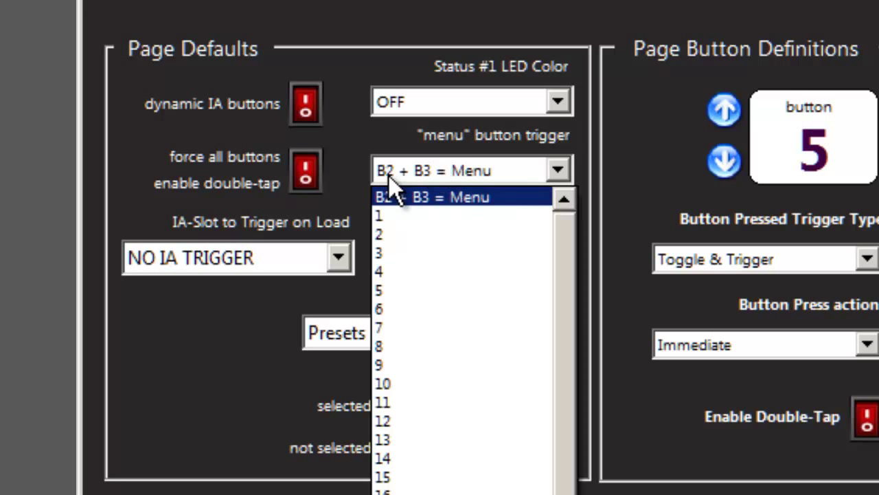
click(443, 185)
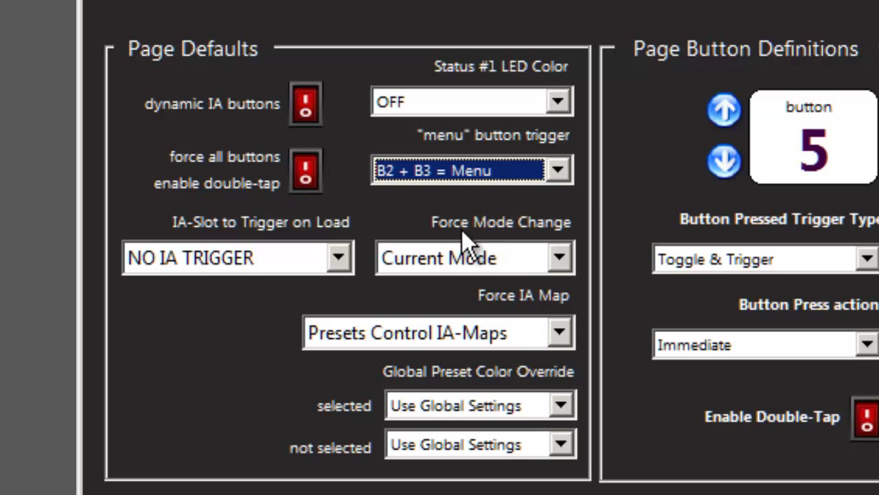
click(496, 262)
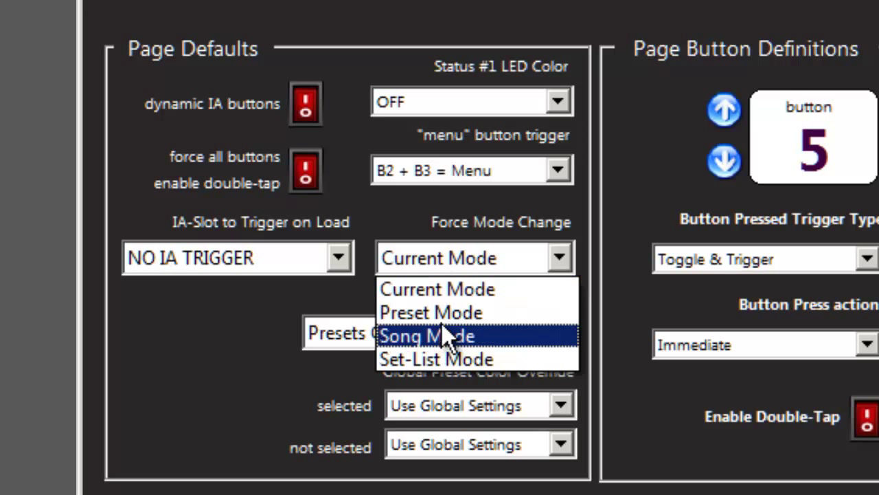
click(451, 287)
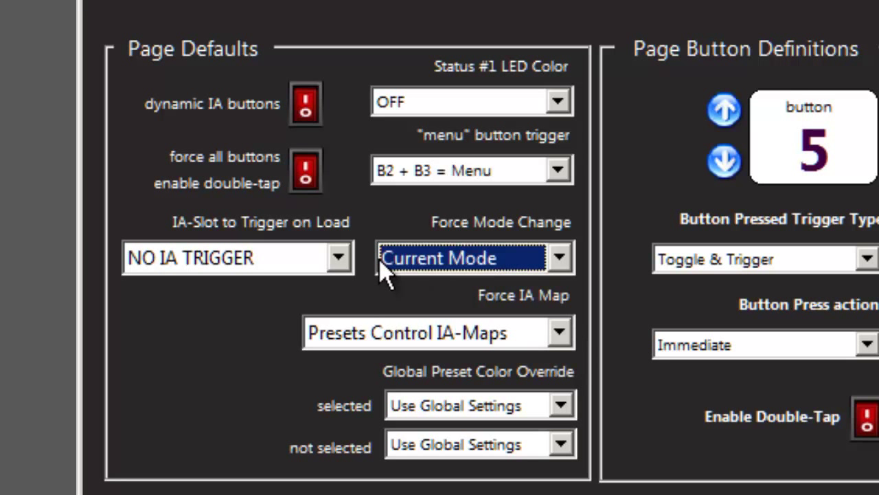
click(443, 268)
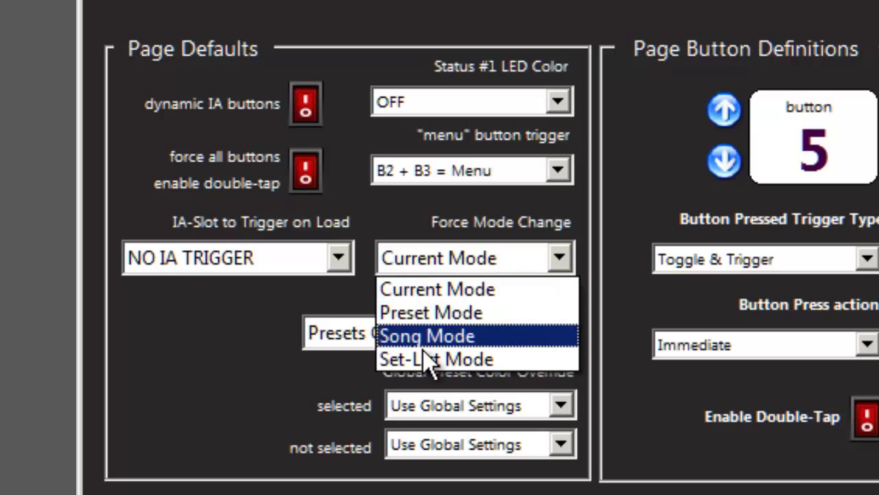
click(433, 288)
Examine the IA slots available for IA-Slot to Trigger on Load through the 150s, and keep NO IA TRIGGER
mouse_move(193, 234)
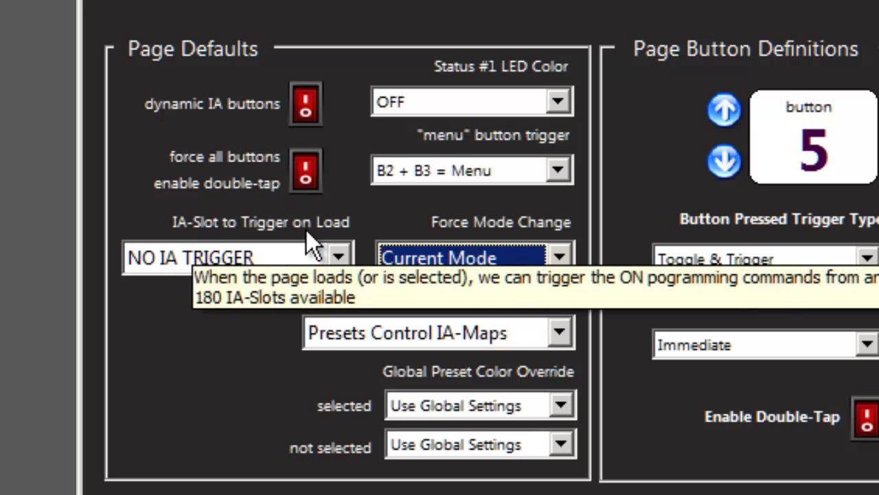
mouse_move(304, 176)
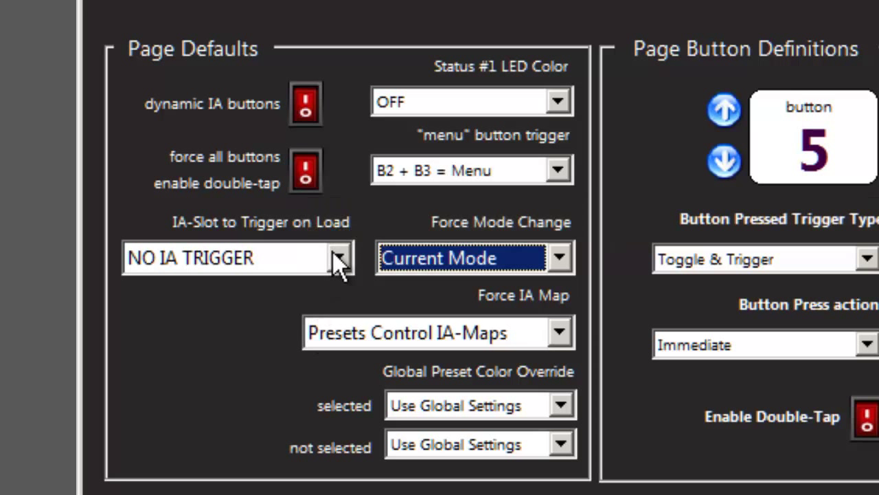
mouse_move(336, 254)
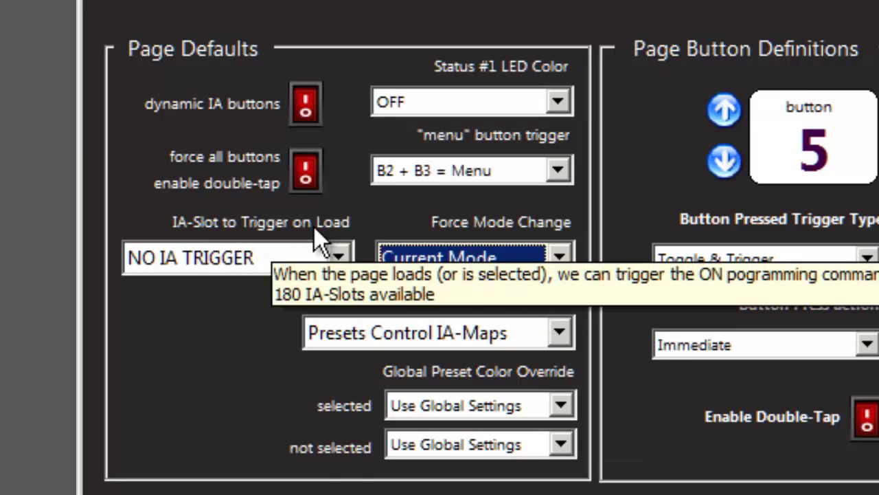
click(254, 265)
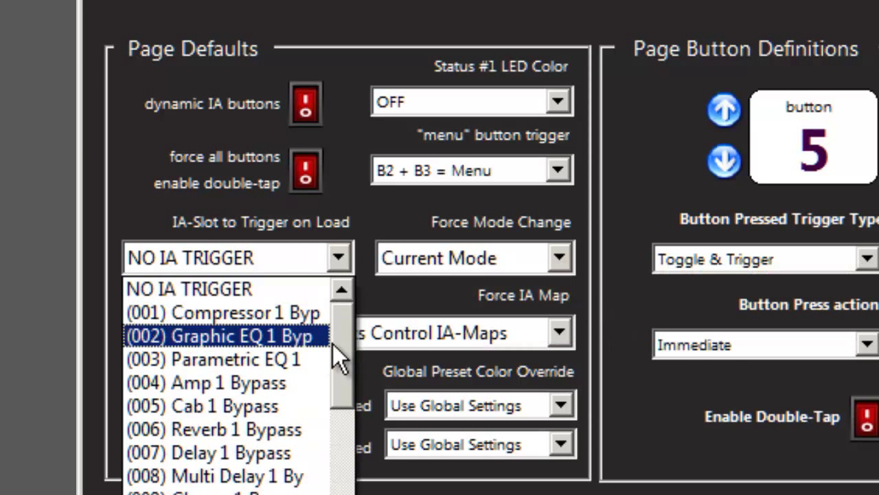
drag(338, 355, 298, 264)
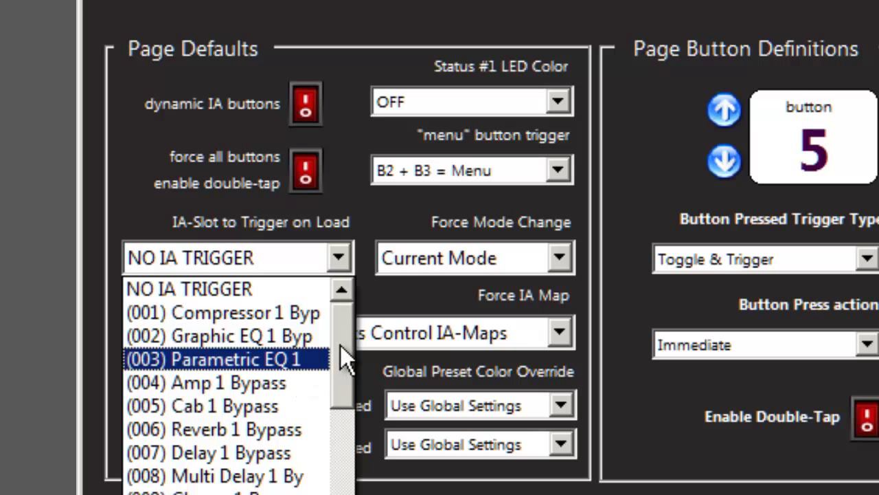
drag(340, 347, 337, 494)
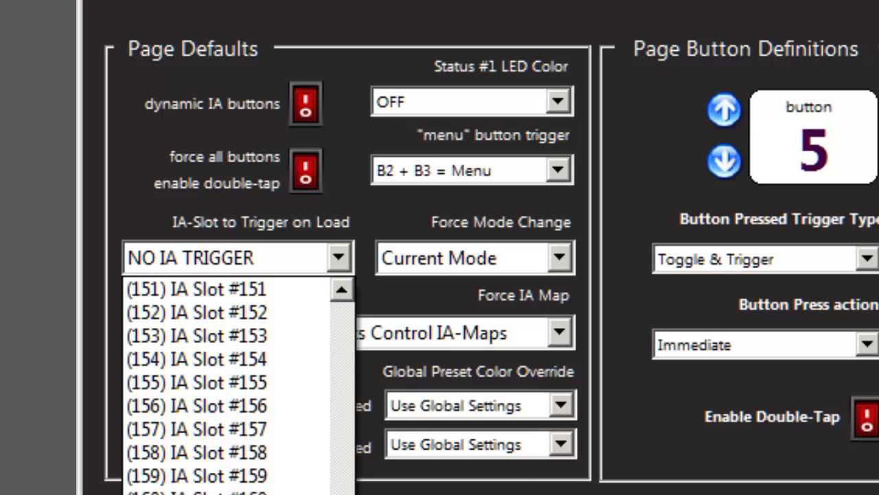
drag(337, 494, 344, 286)
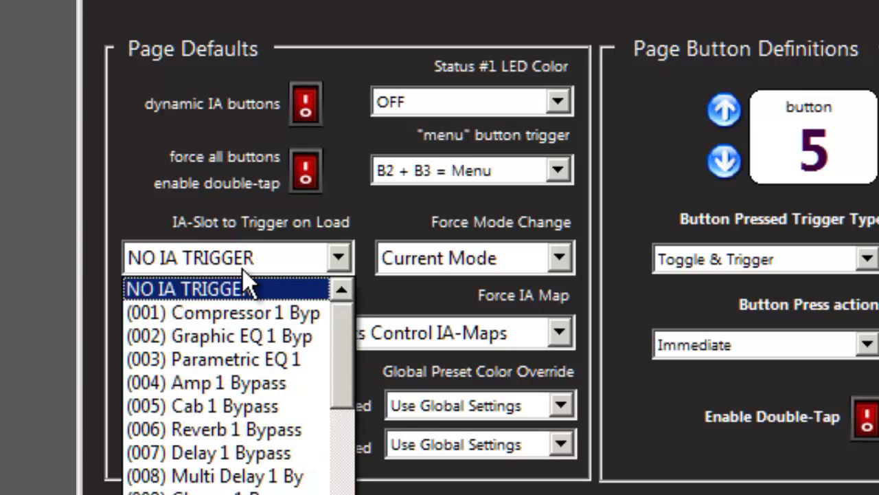
click(188, 284)
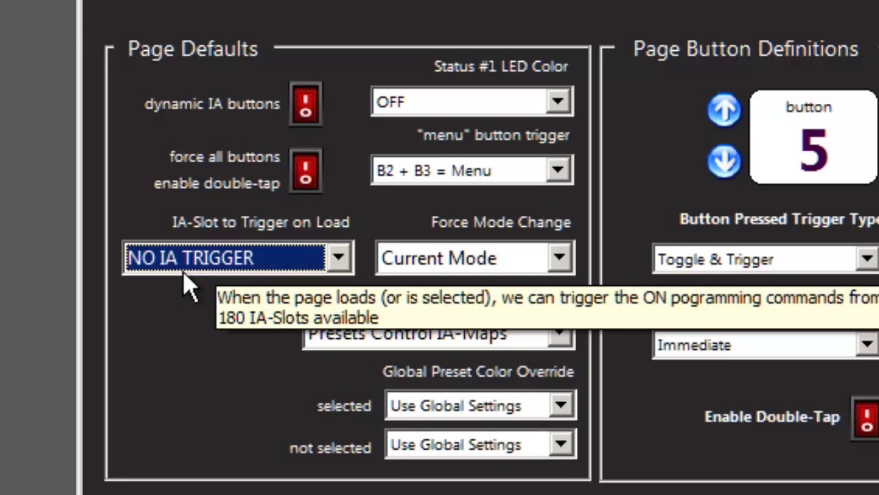
Examine the Force IA Map and Global Preset Color Override choices, keeping Presets Control IA-Maps and Use Global Settings
click(514, 347)
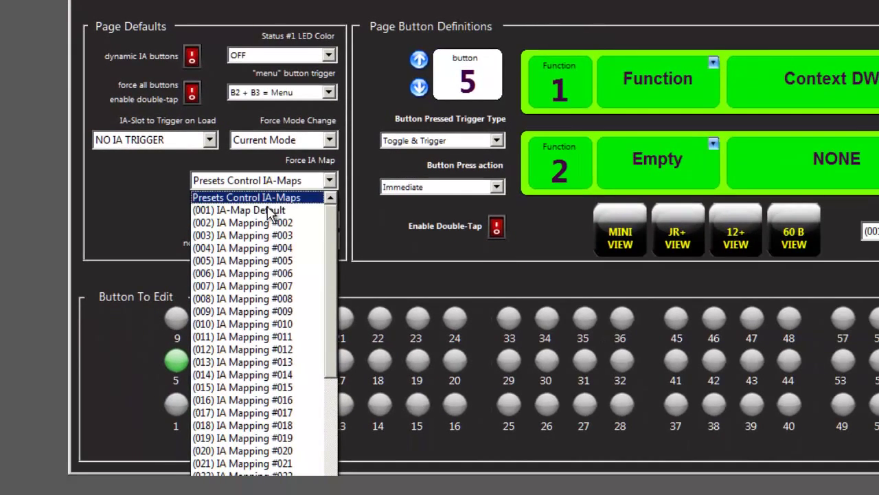
click(297, 184)
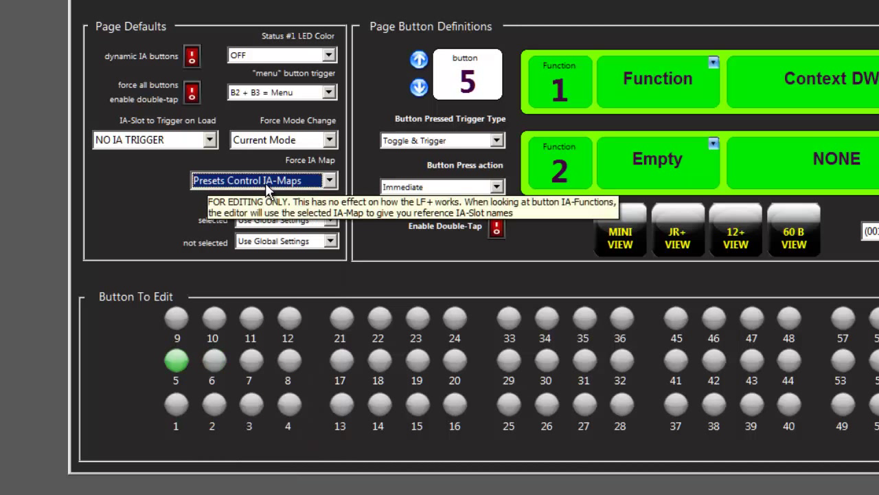
click(265, 181)
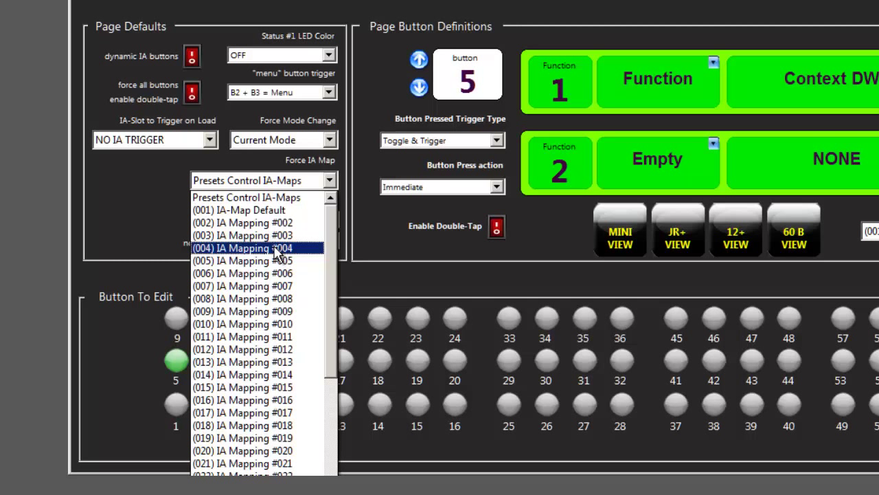
click(294, 180)
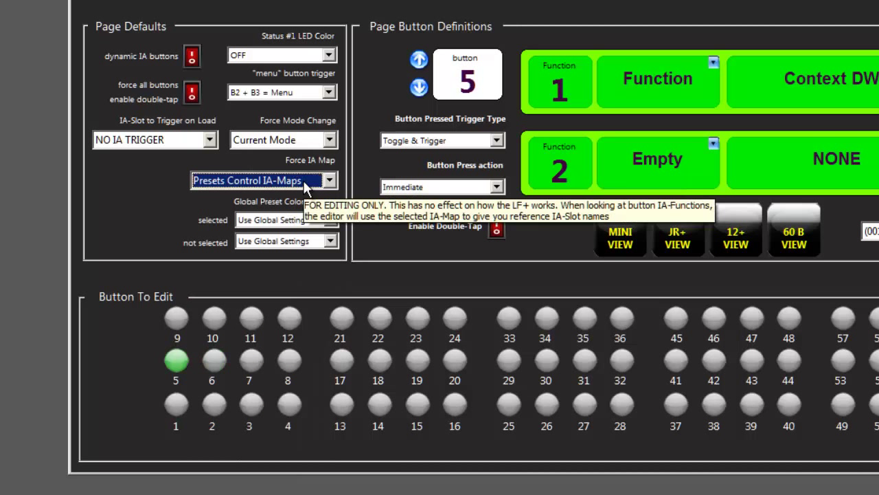
click(294, 220)
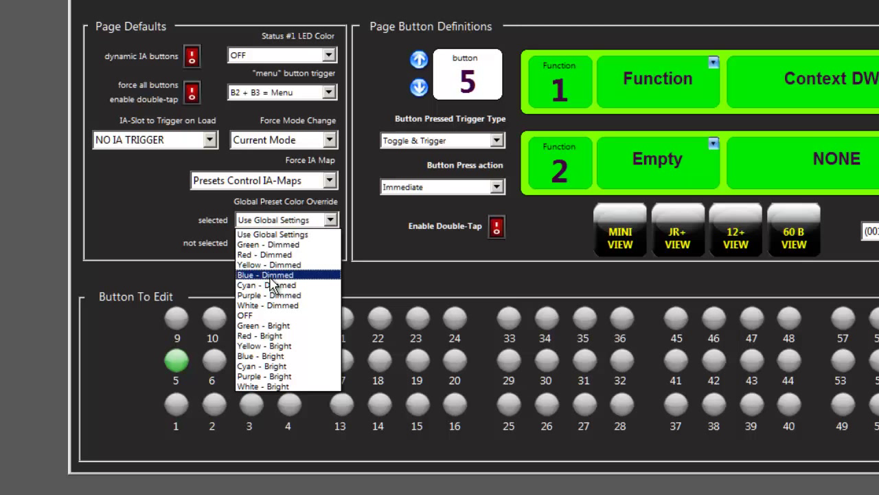
click(209, 227)
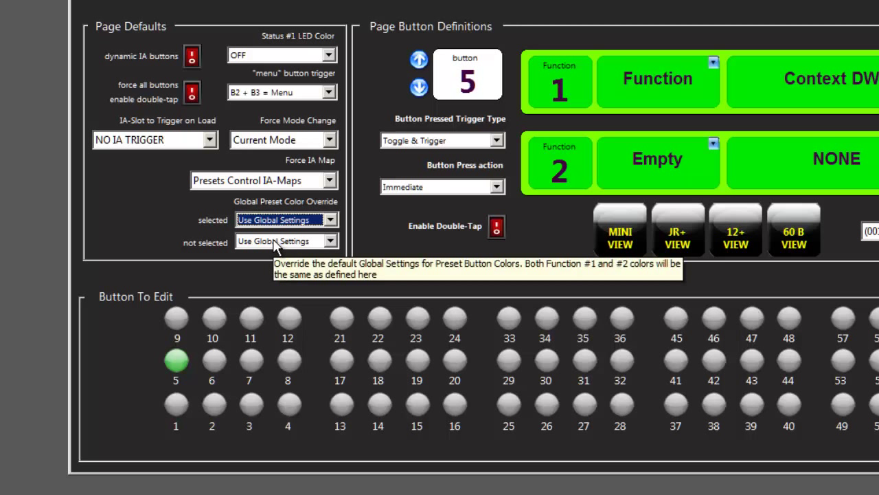
Try Wait for Release as button 5's press action, and set it back to Immediate
click(443, 189)
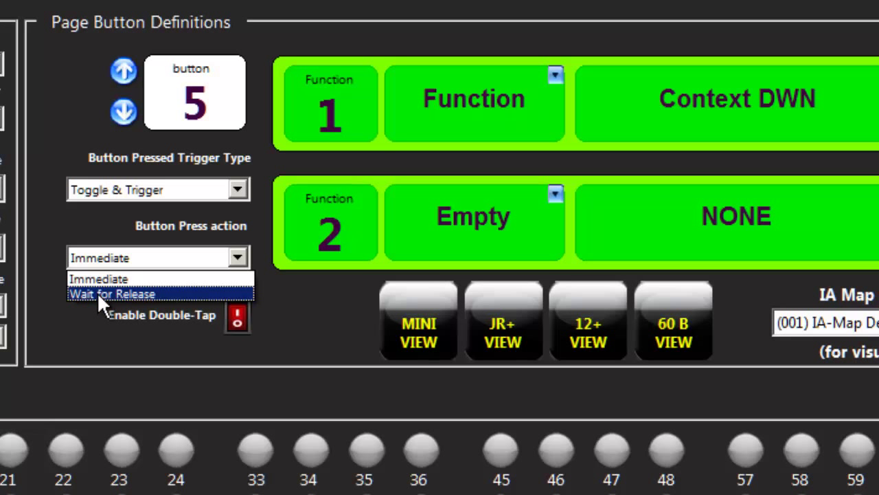
click(97, 293)
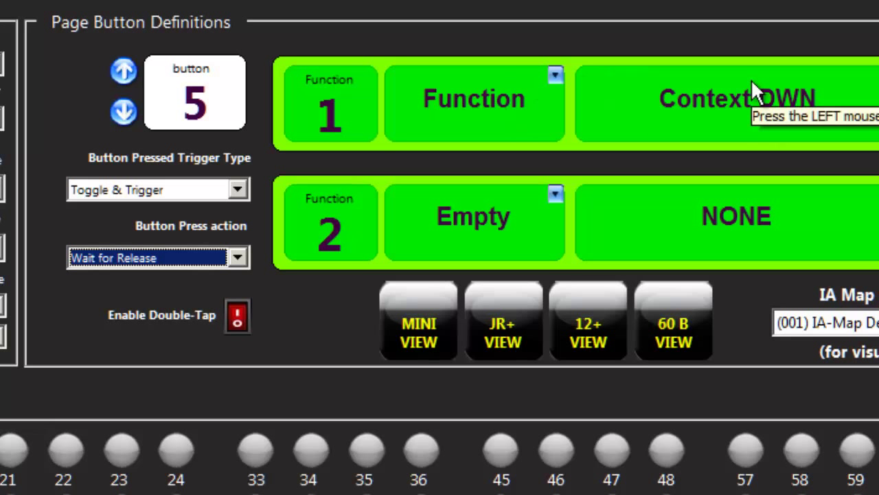
click(151, 261)
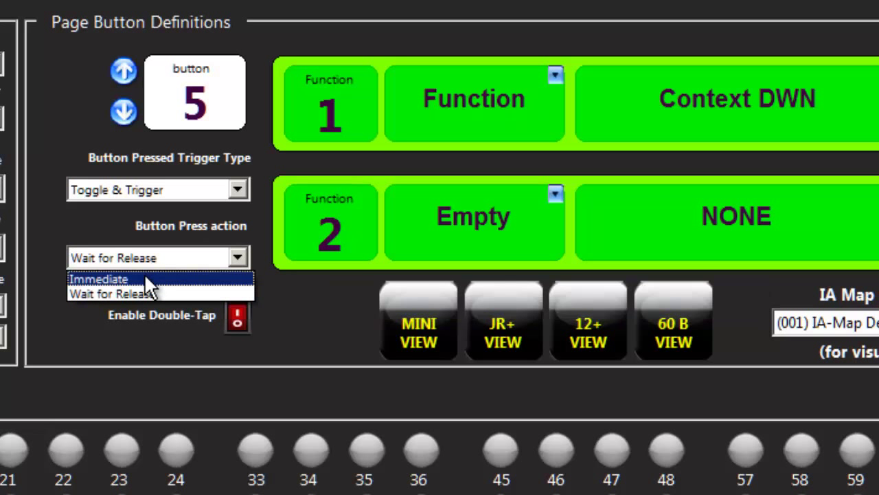
click(144, 277)
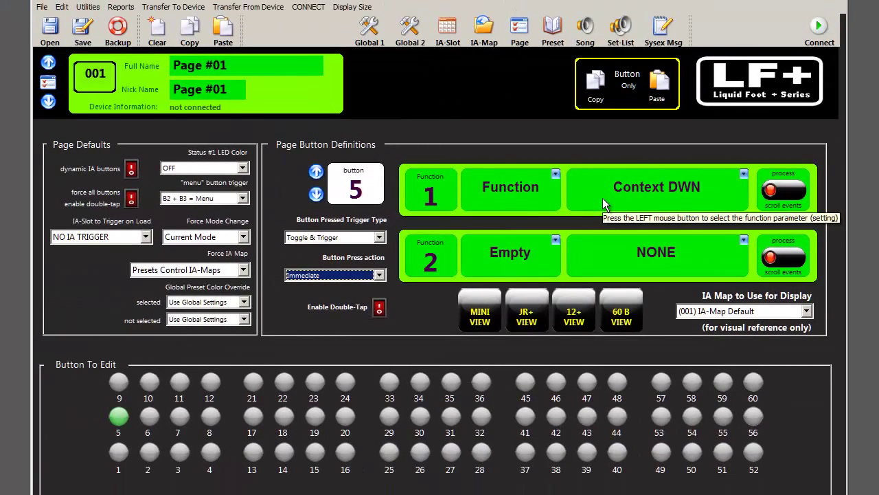
Try forcing double-tap on all buttons, and enable double-tap only on button 5 with the MENU function as Function 2
click(130, 203)
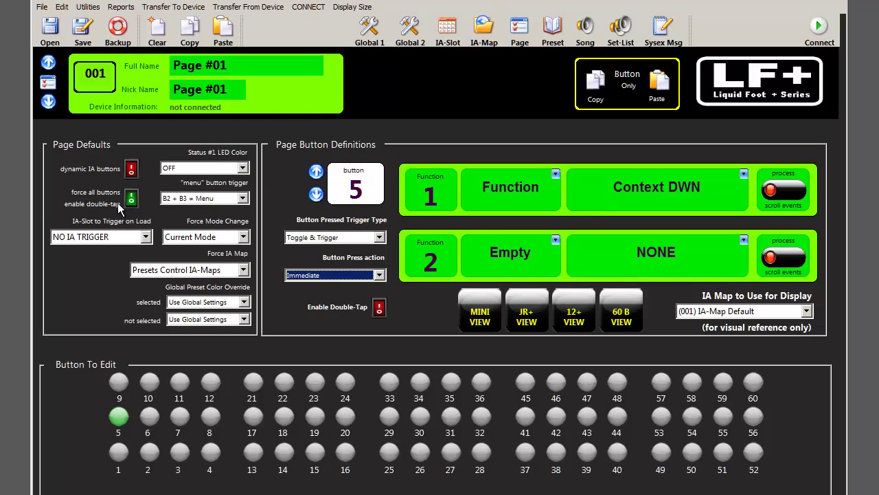
click(130, 200)
click(379, 308)
click(524, 254)
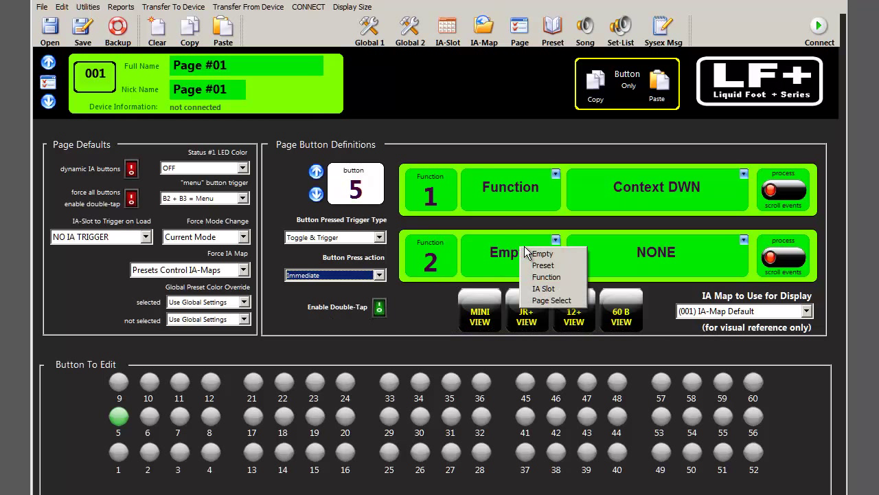
click(542, 278)
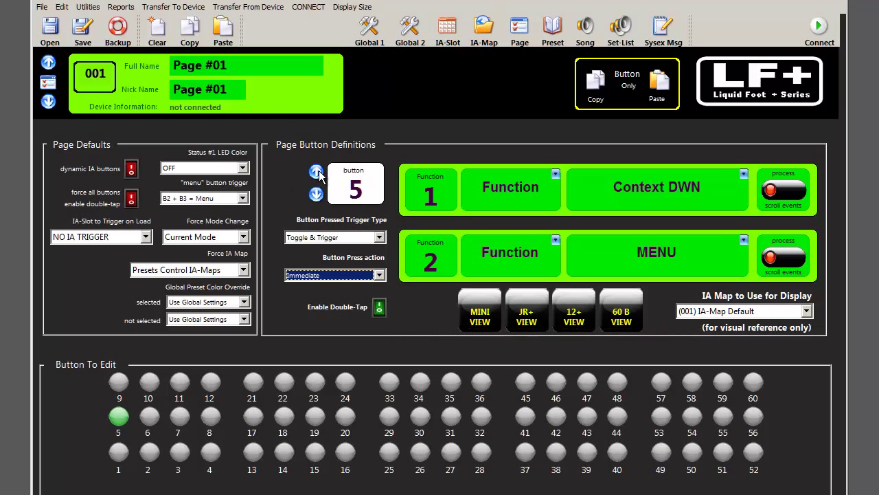
Disable double-tap on button 5 and reset its Function 2 to Empty
click(381, 310)
click(506, 250)
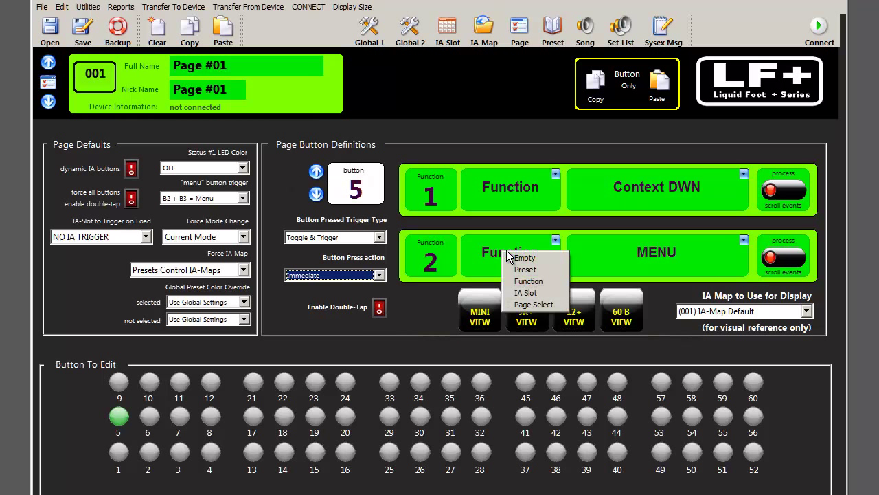
click(539, 259)
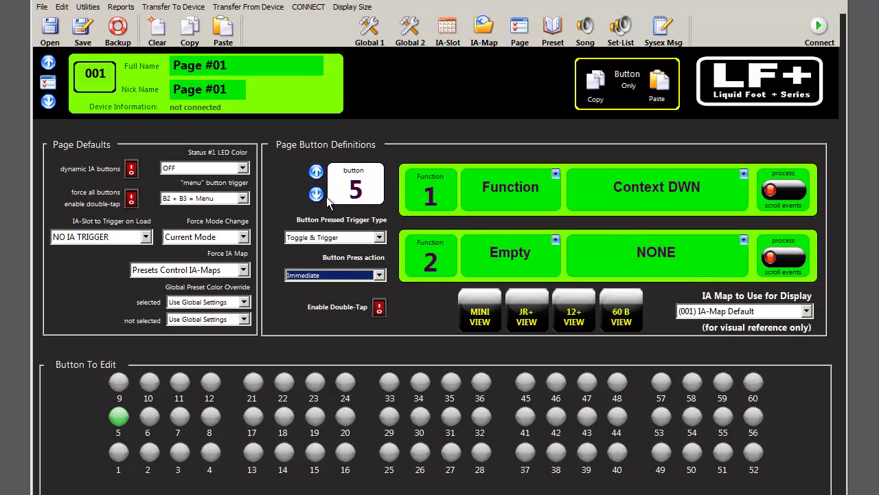
Open button 12's definition from the 12+ view, and try the dynamic IA buttons page default on and off
mouse_move(130, 170)
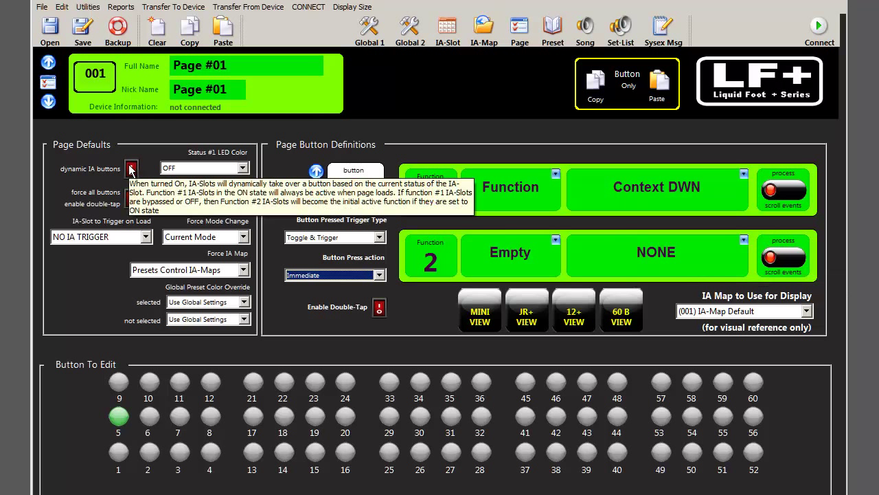
click(131, 169)
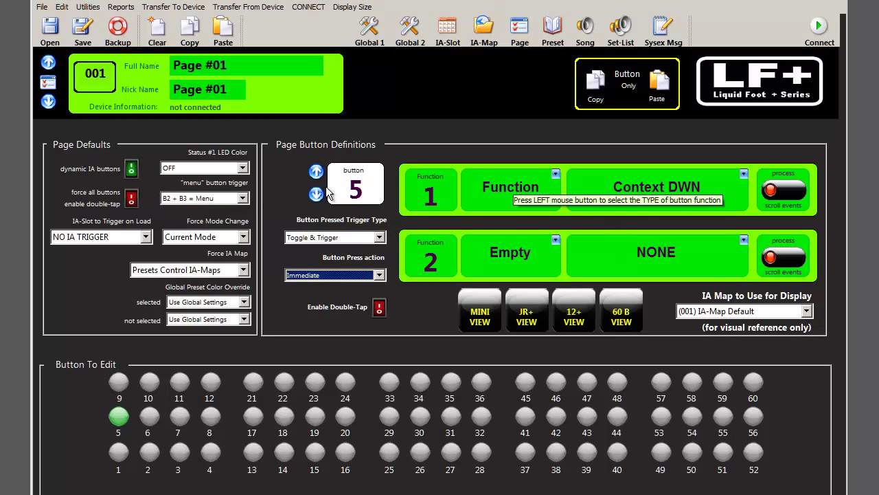
click(574, 315)
double_click(643, 125)
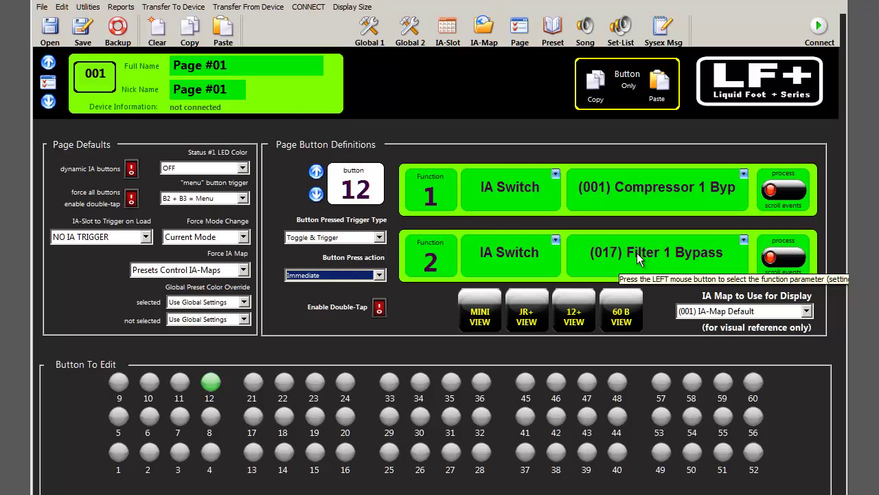
click(131, 168)
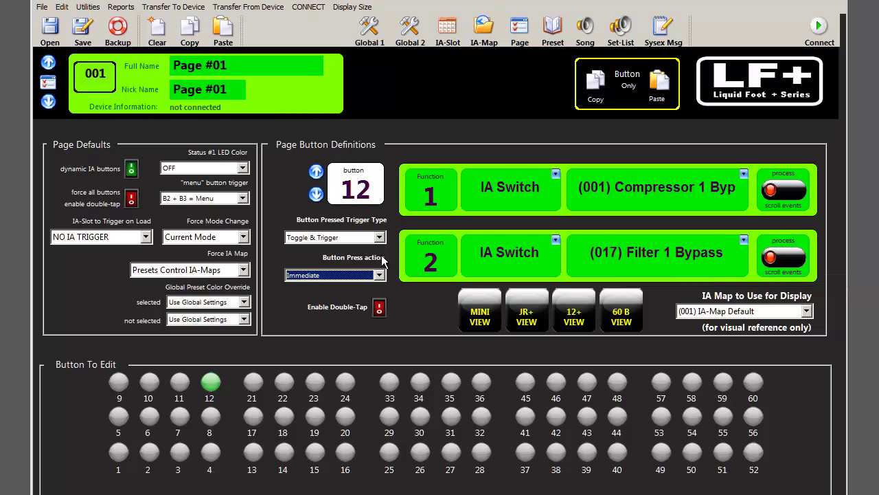
click(130, 170)
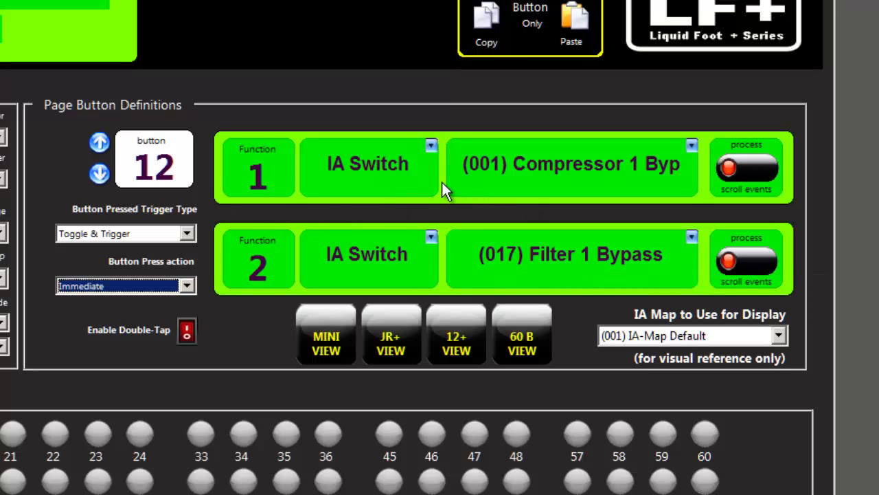
Set button 12's Function 2 to (009) Chorus 1 Bypass and its Function 1 to (010) Flanger 1 Bypass
click(527, 260)
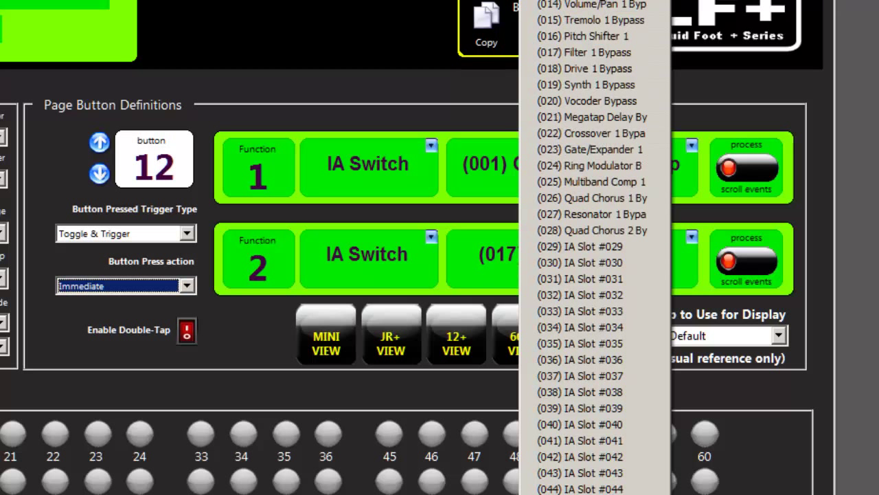
click(576, 0)
click(550, 164)
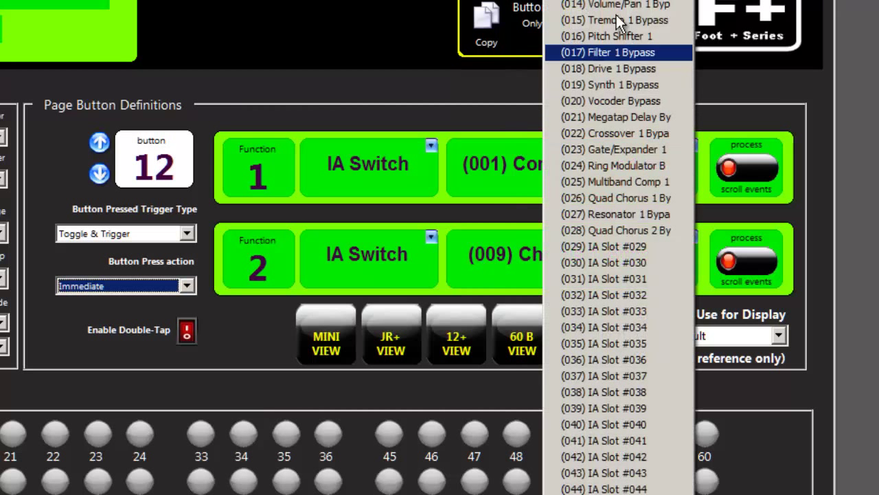
click(591, 0)
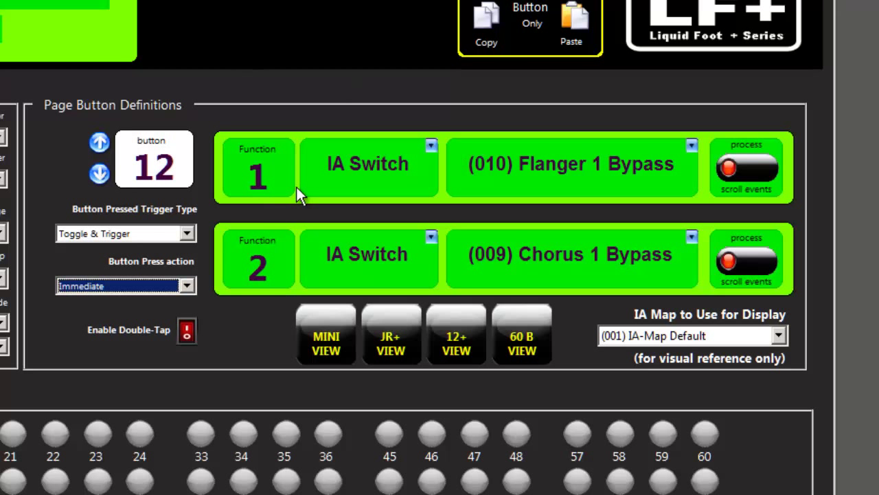
Reset button 12's Function 1 to Empty and try the Preset type for it
click(354, 167)
click(367, 177)
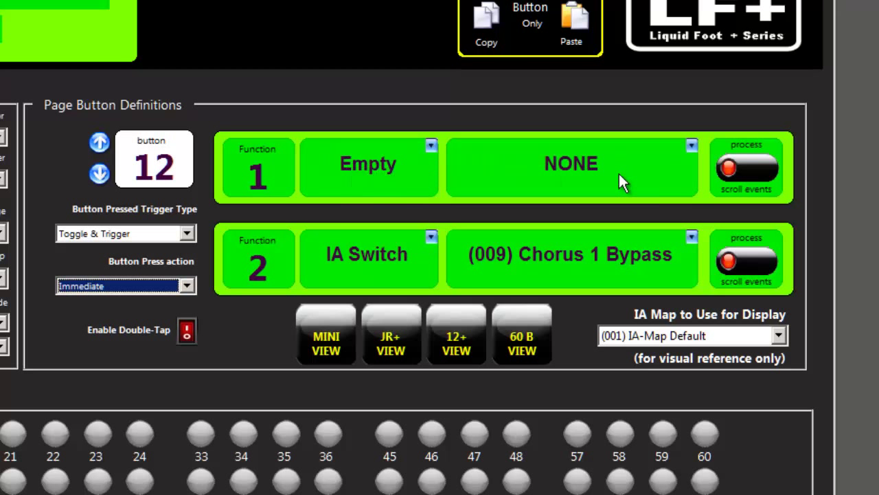
click(369, 159)
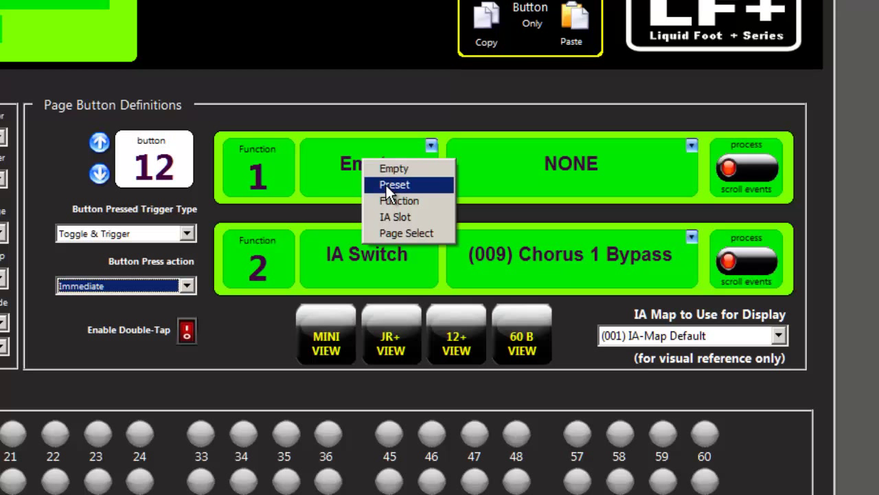
click(387, 185)
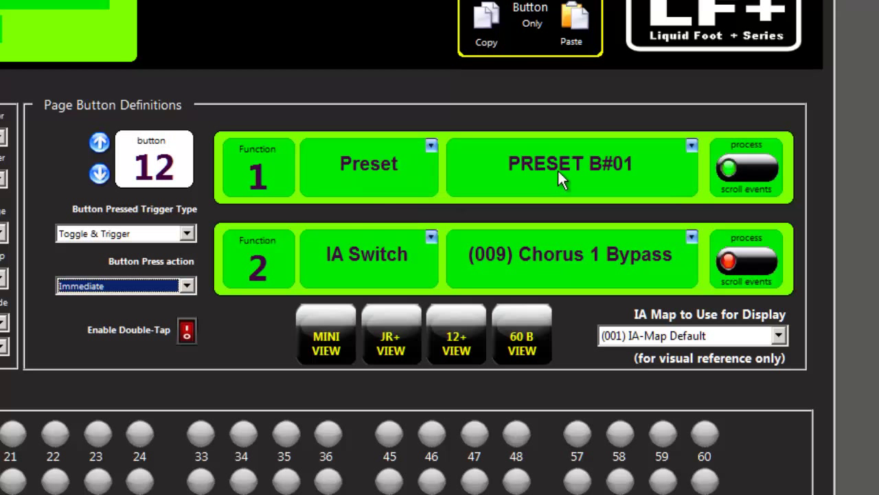
Try the Function type for button 12's Function 1, with Change PAGE and MENU as its parameter
click(355, 160)
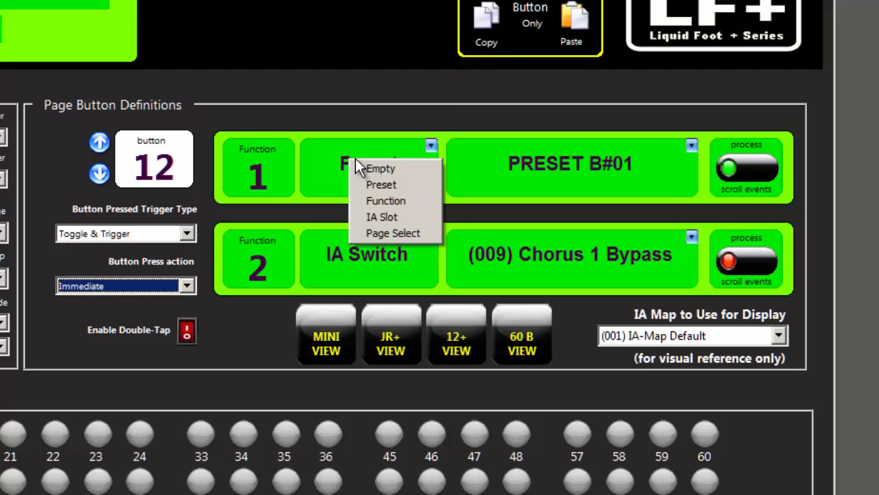
click(371, 201)
click(553, 178)
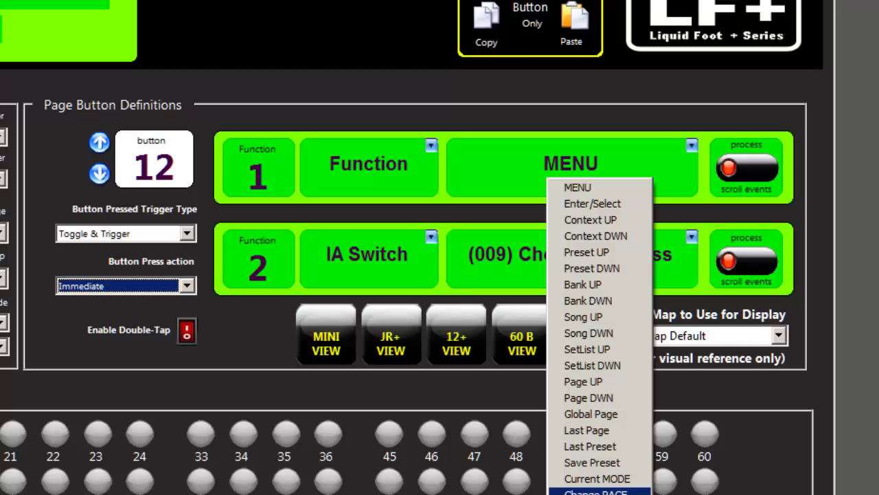
click(596, 492)
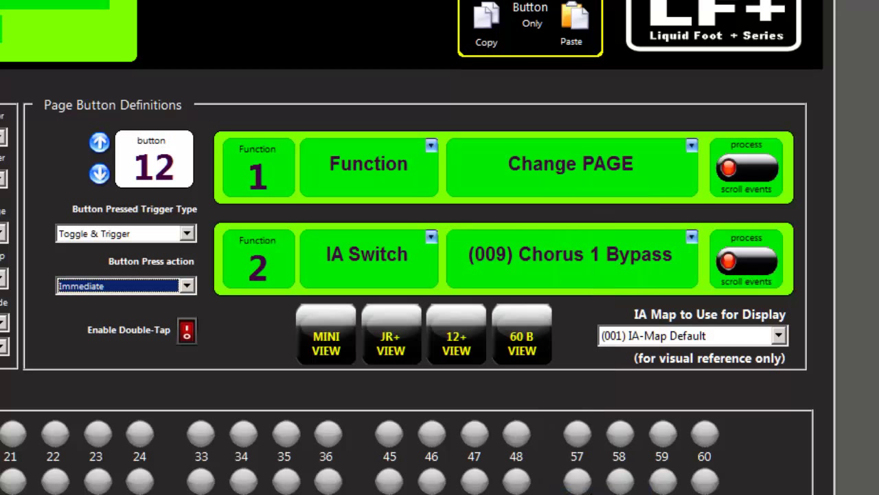
click(526, 163)
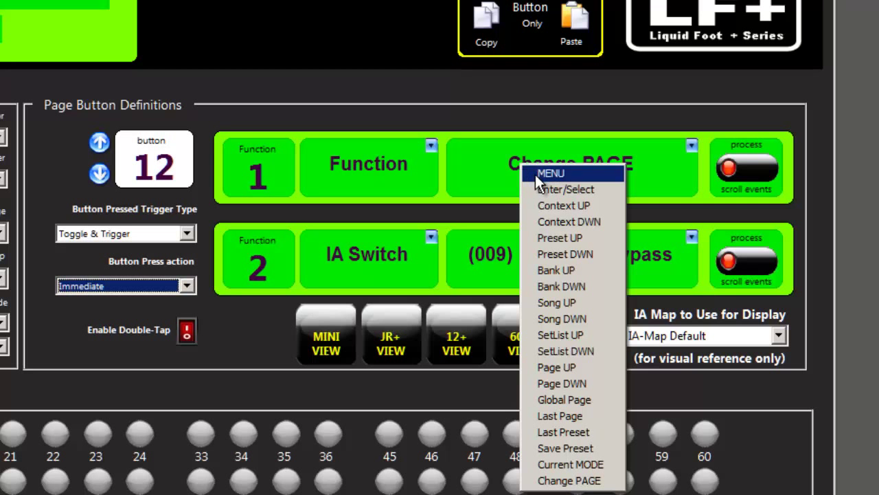
click(536, 175)
Try the IA Slot type for button 12's Function 1 and browse the selectable IA slots
click(364, 167)
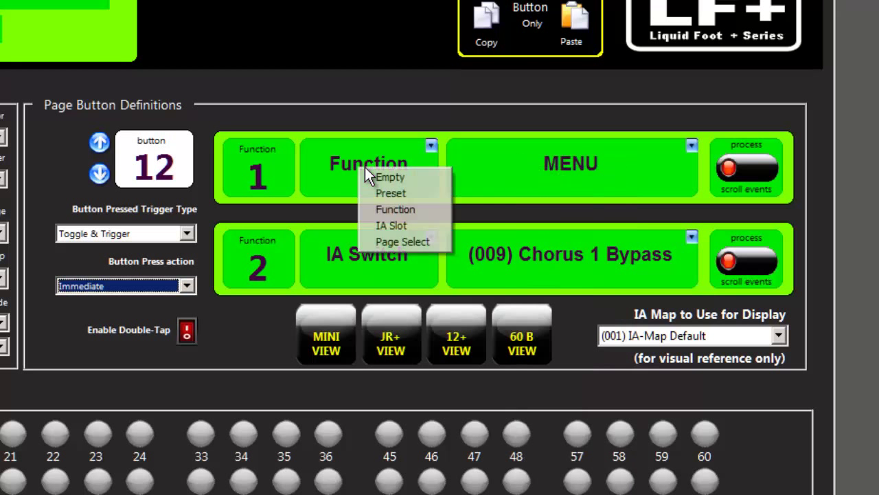
click(386, 224)
click(571, 172)
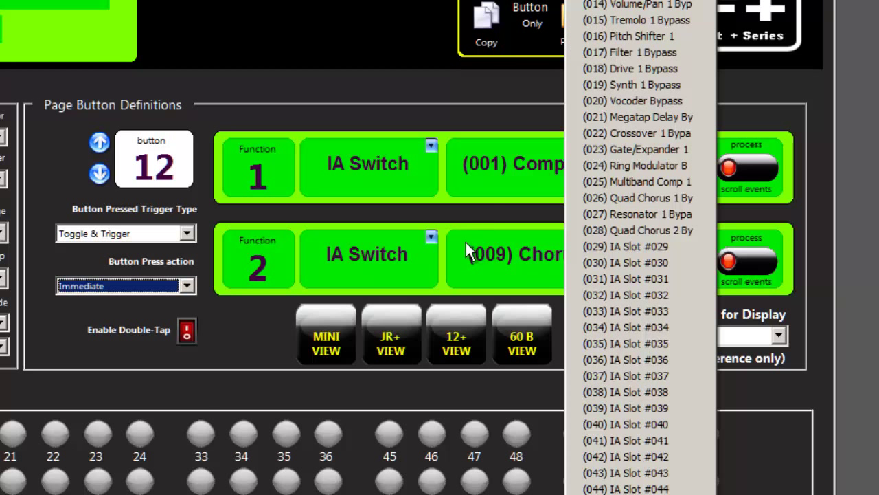
Set button 12's Function 1 to Page Select with (01) Page #01, and review the selectable pages
click(355, 176)
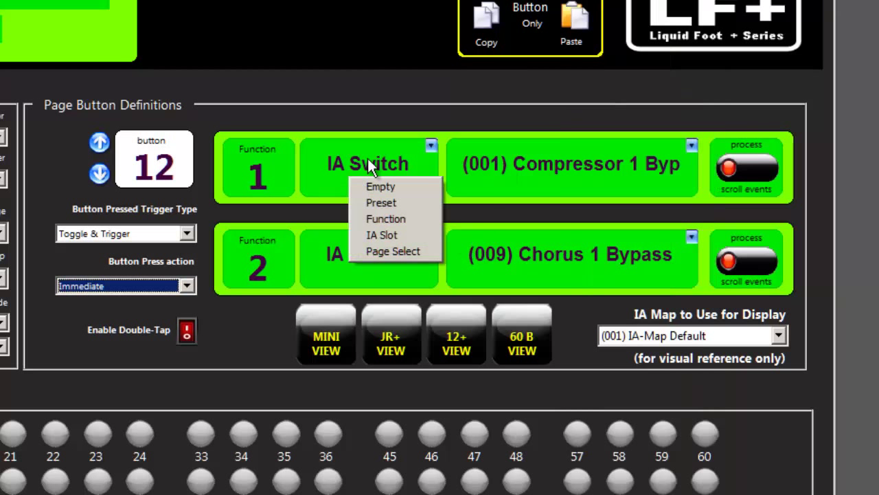
click(393, 251)
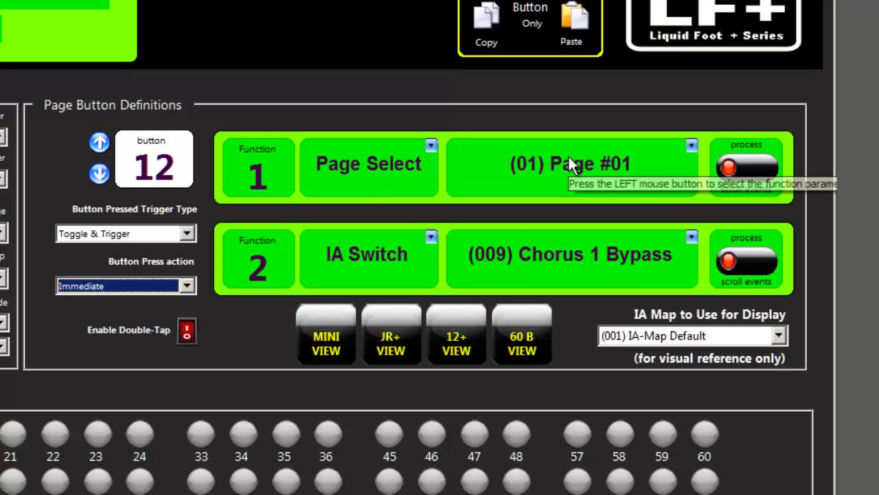
click(568, 163)
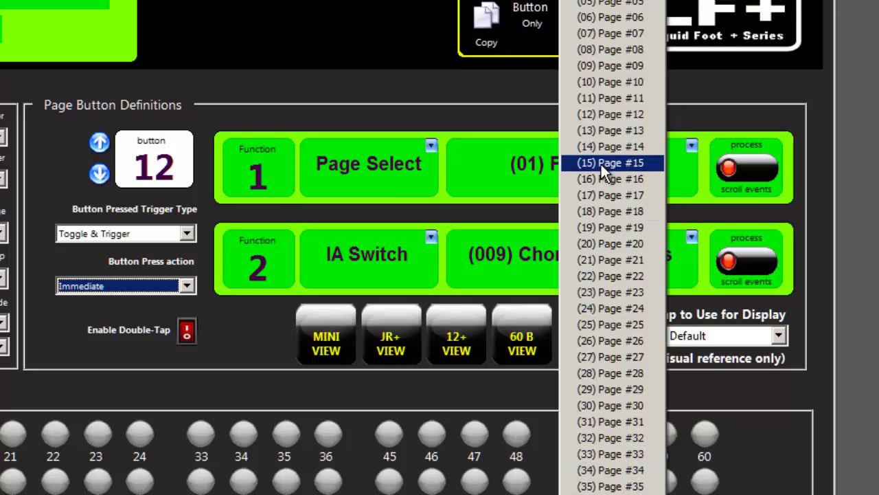
click(435, 210)
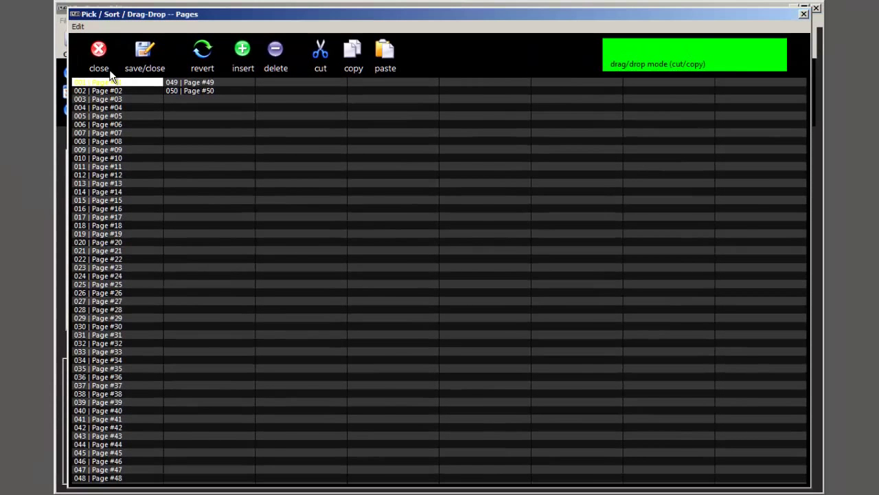
Open Page #09 and assign the (012) Phaser 1 Bypass IA slot to button 6's first function in the 12+ view
double_click(103, 149)
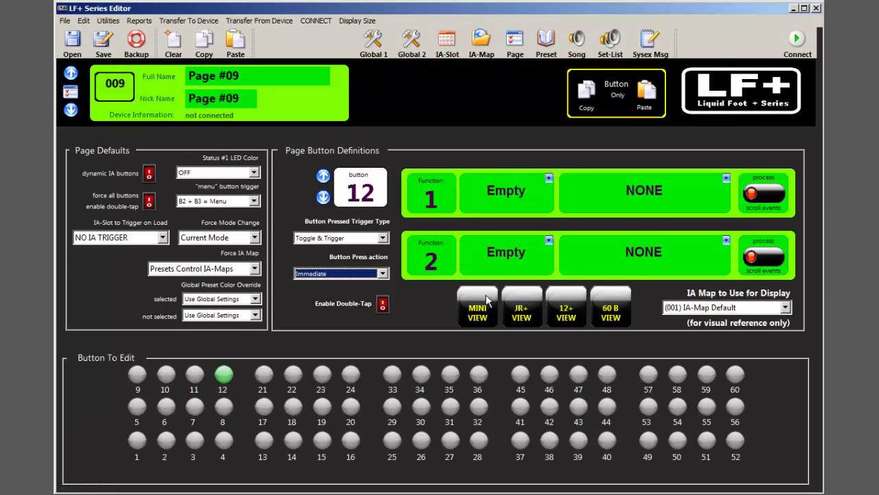
click(573, 320)
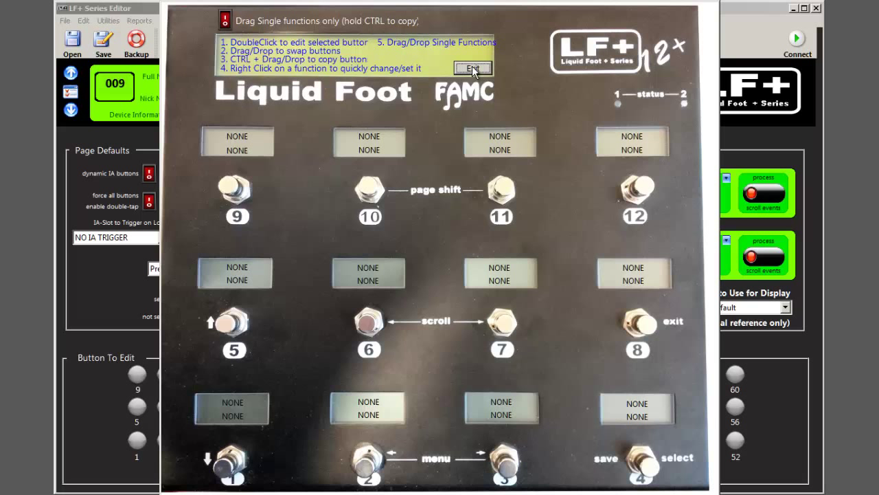
right_click(331, 263)
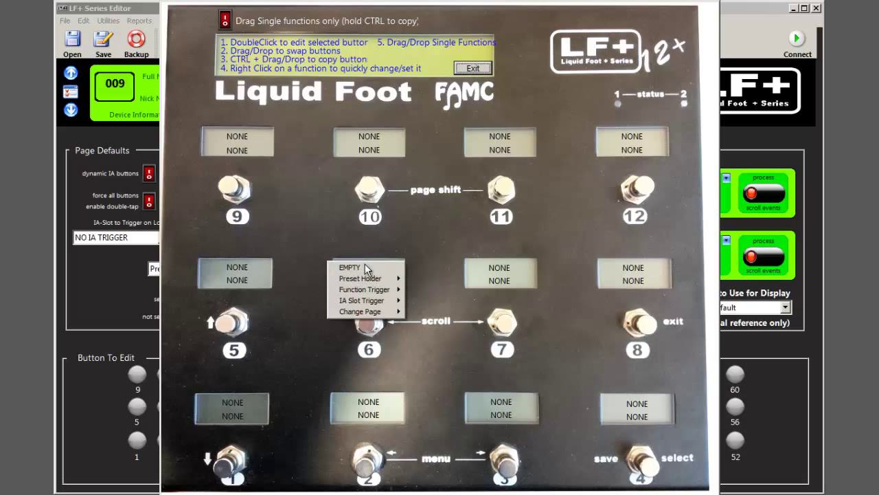
mouse_move(371, 303)
click(474, 75)
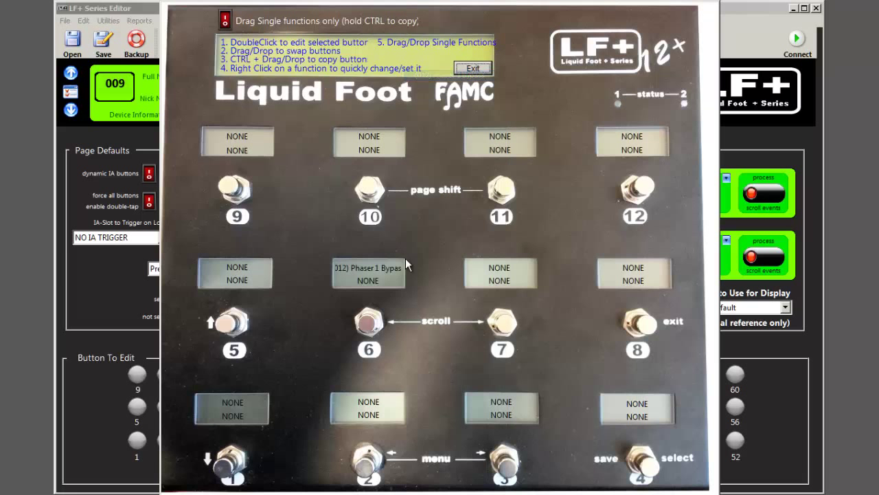
click(473, 68)
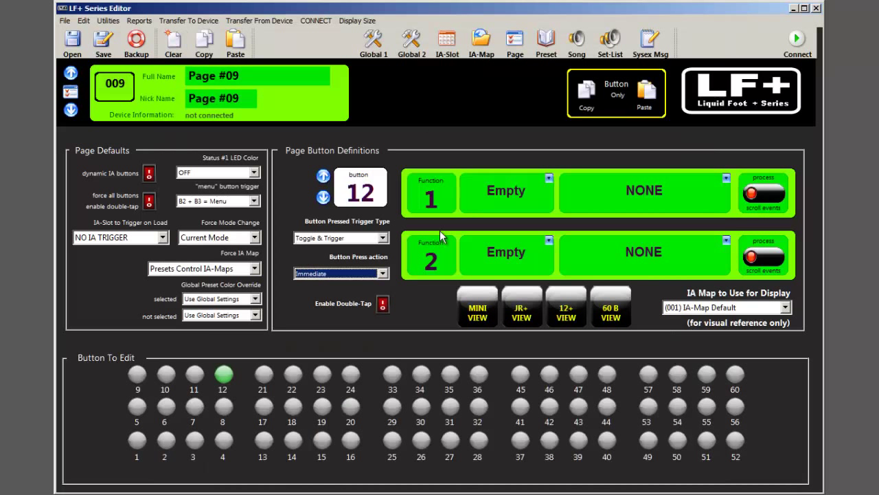